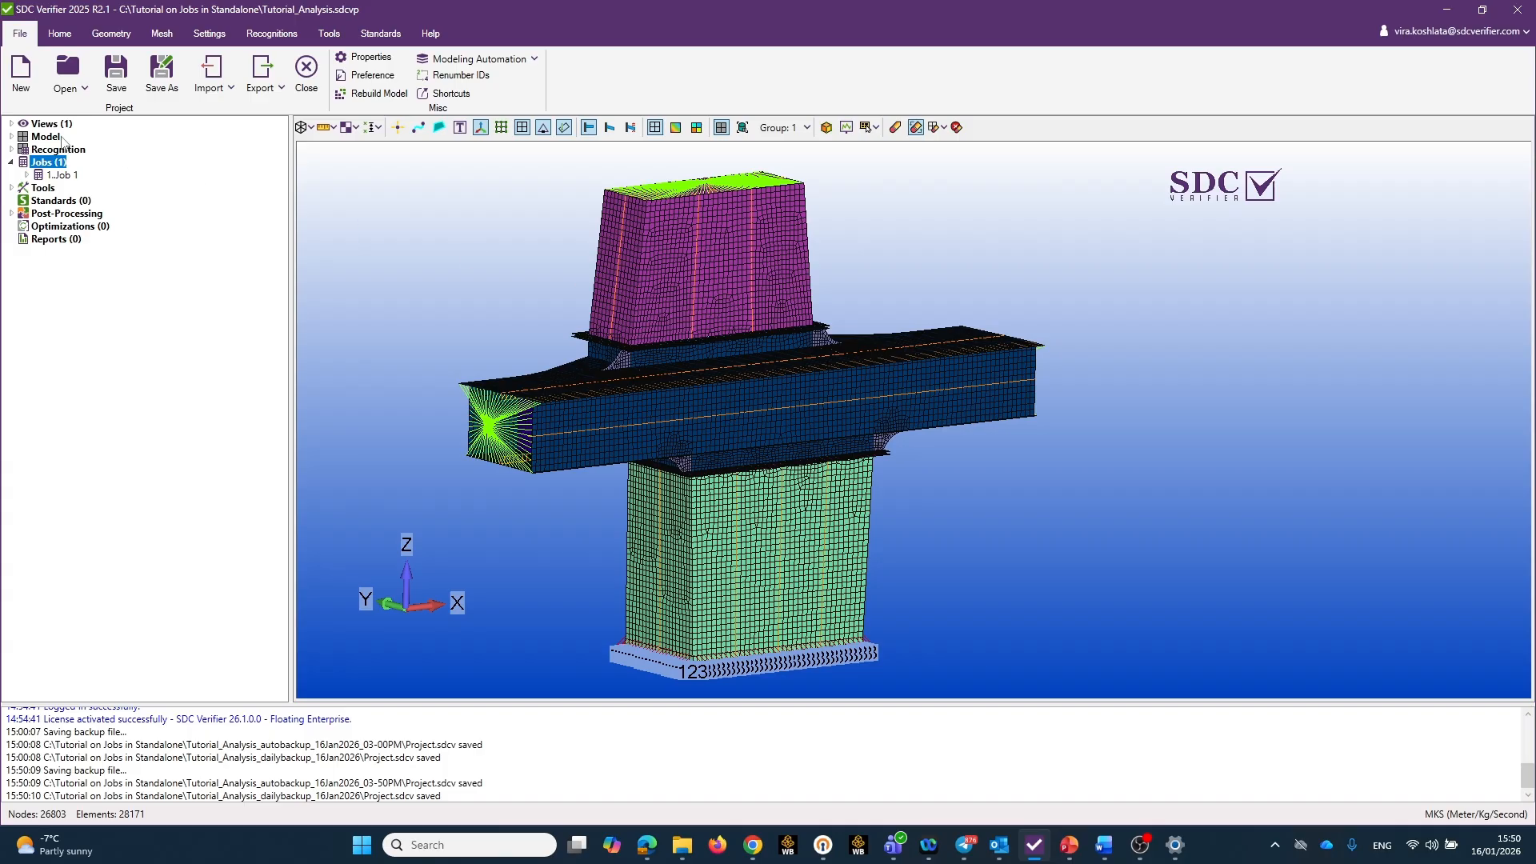
Start adding a job with the Normal Modes analysis type and title it "Normal Modes 1".
right_click(44, 162)
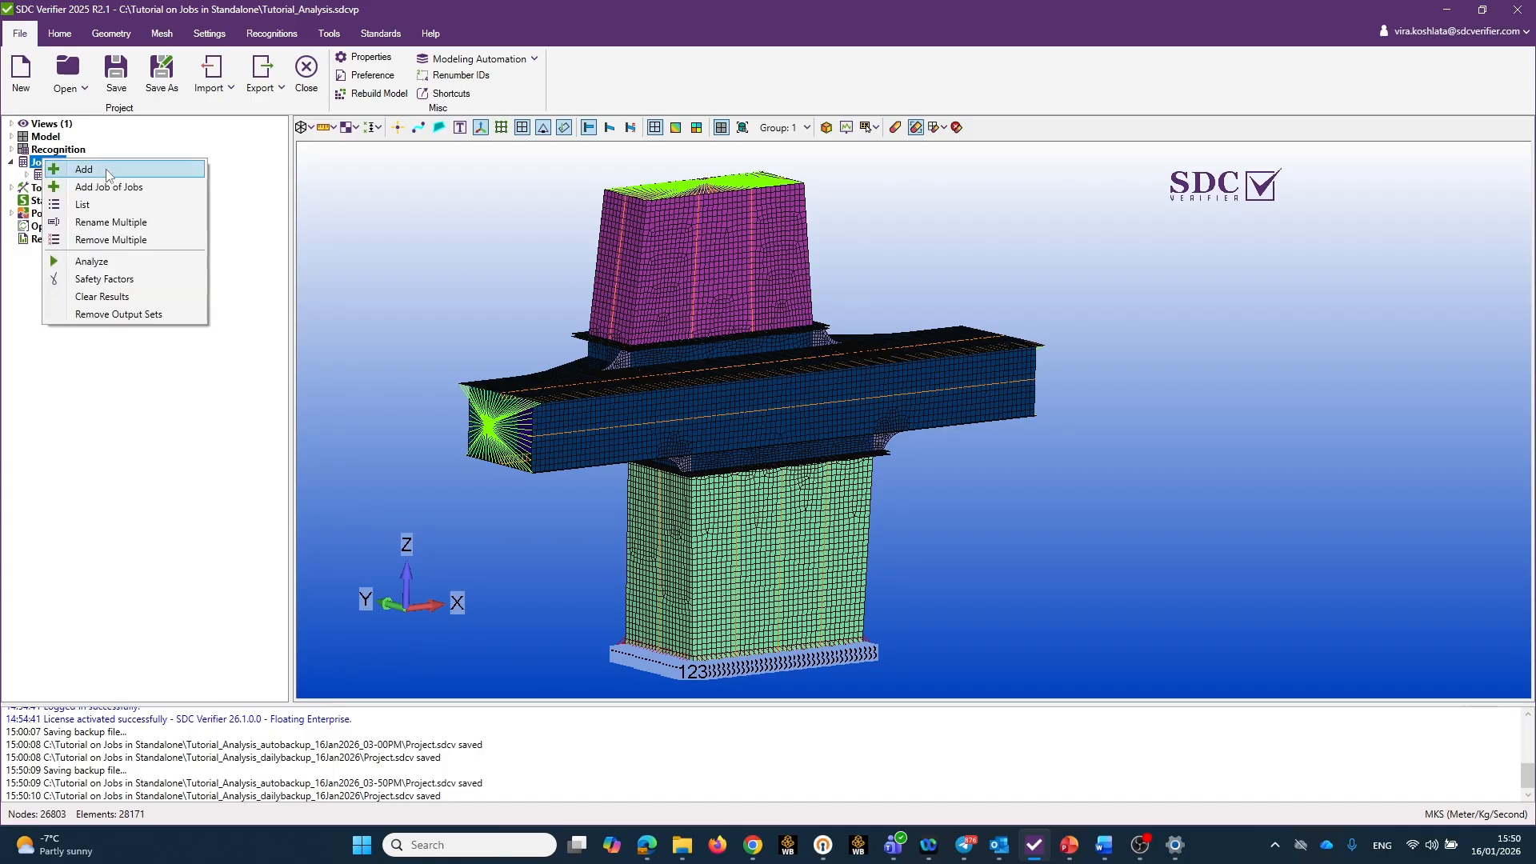
left_click(69, 170)
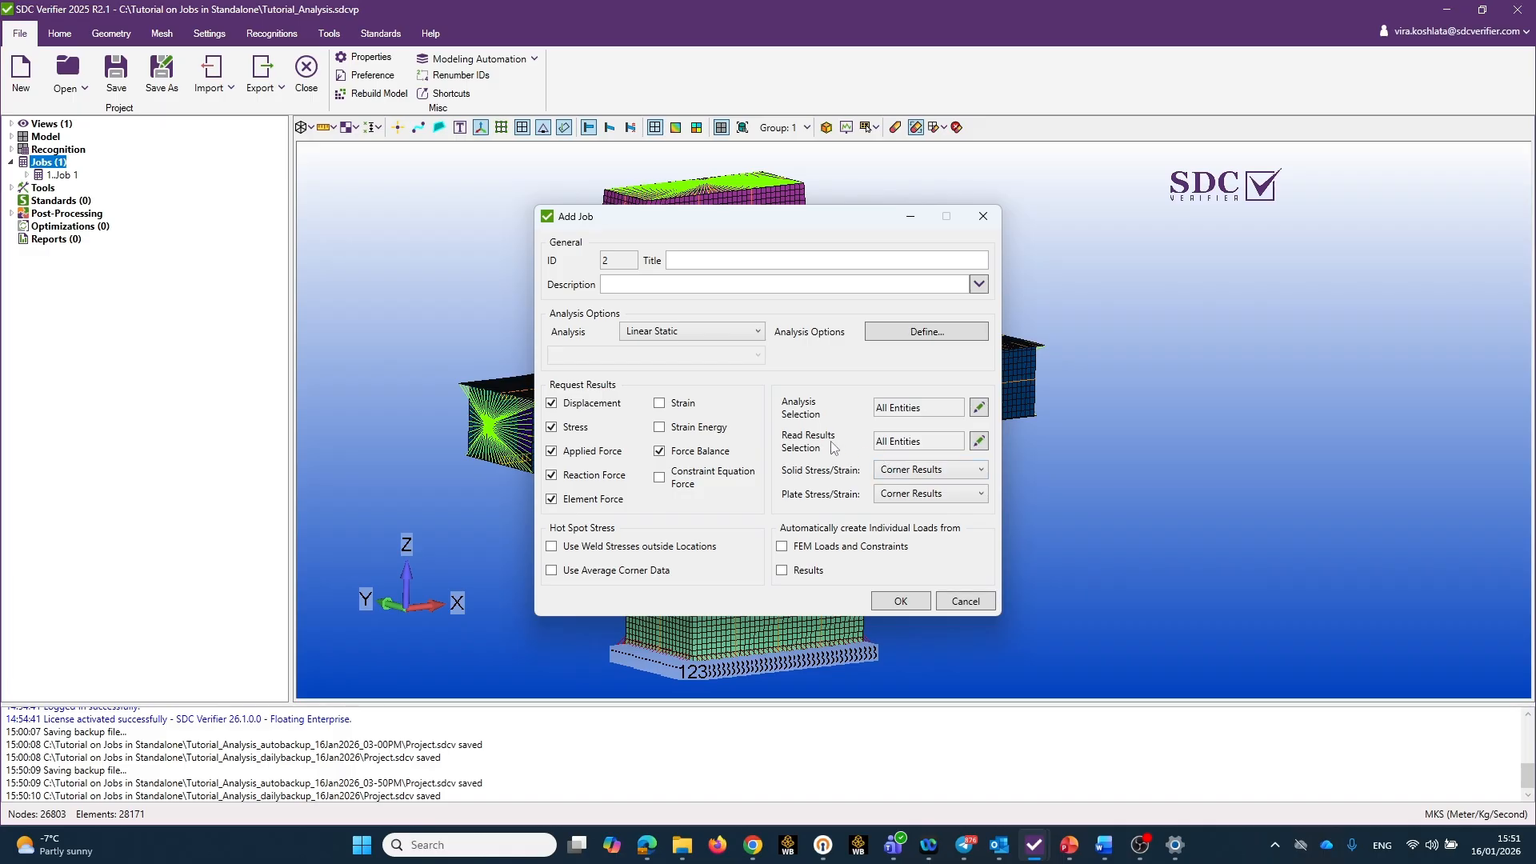
left_click(757, 332)
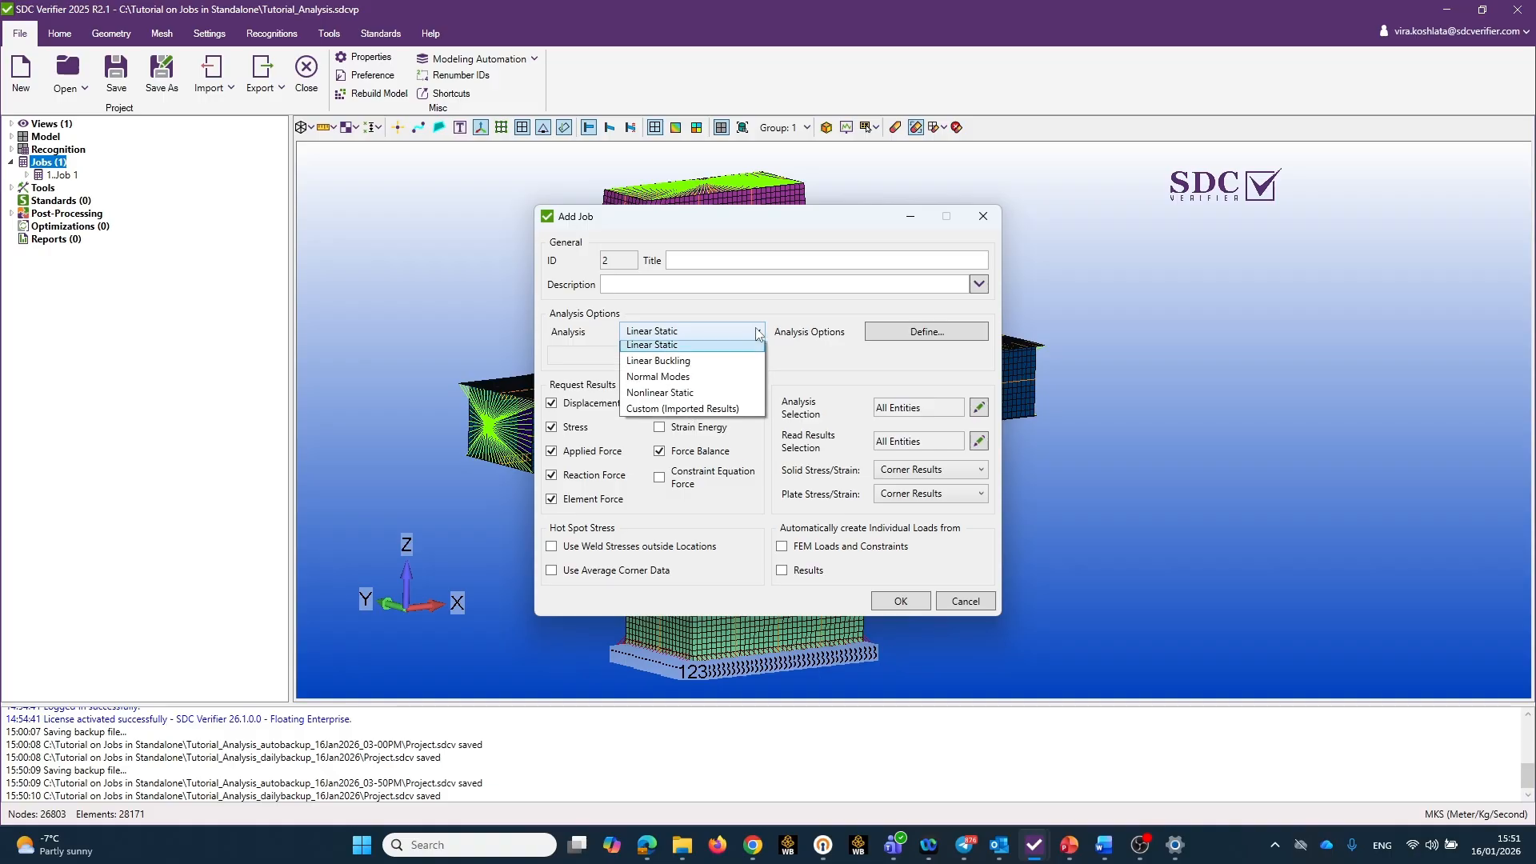
left_click(704, 383)
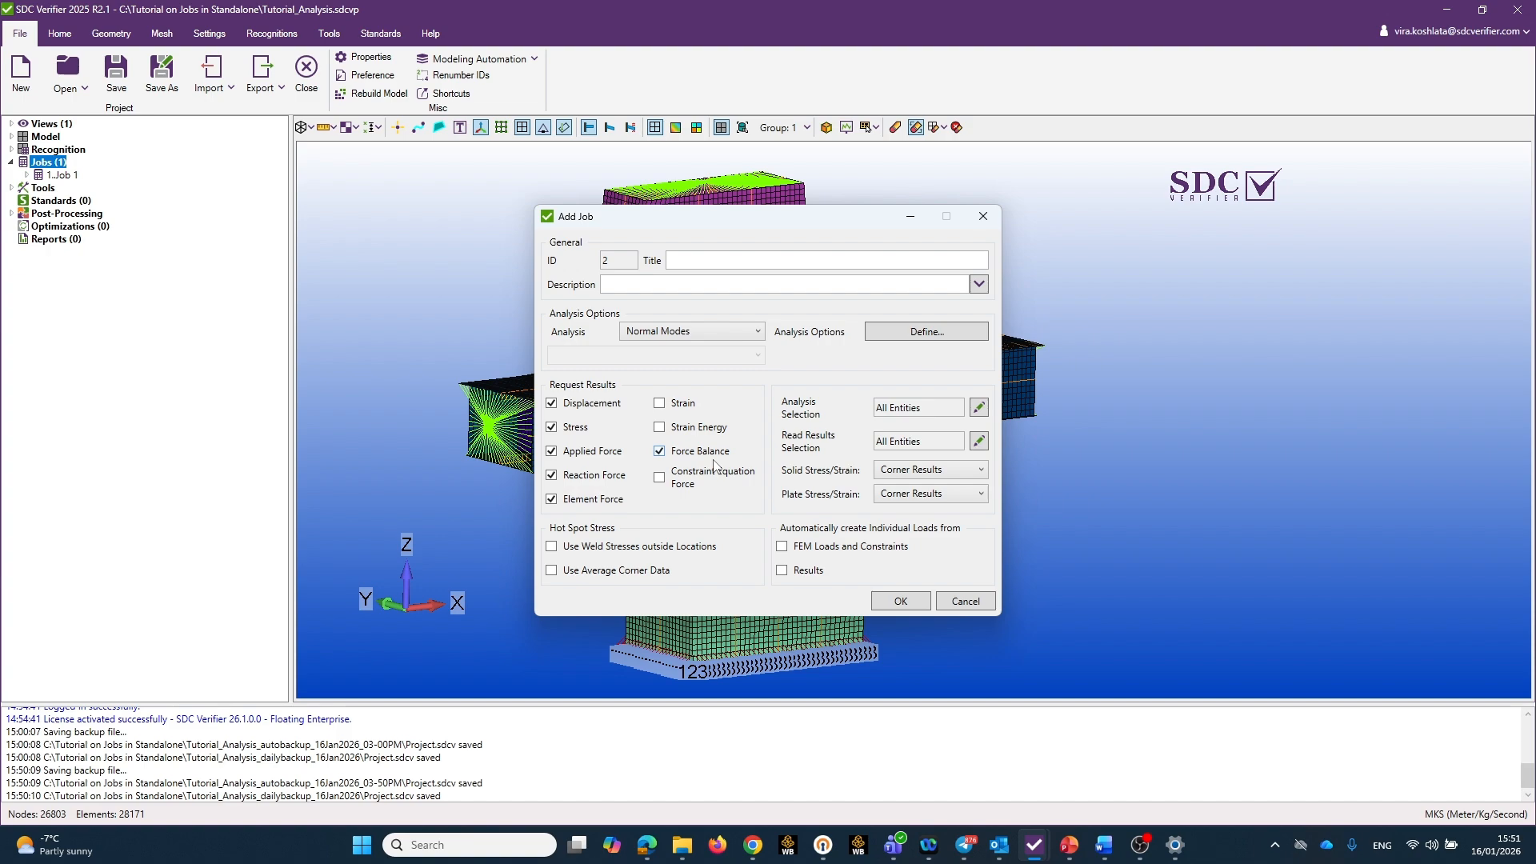
left_click(698, 260)
type("Nor")
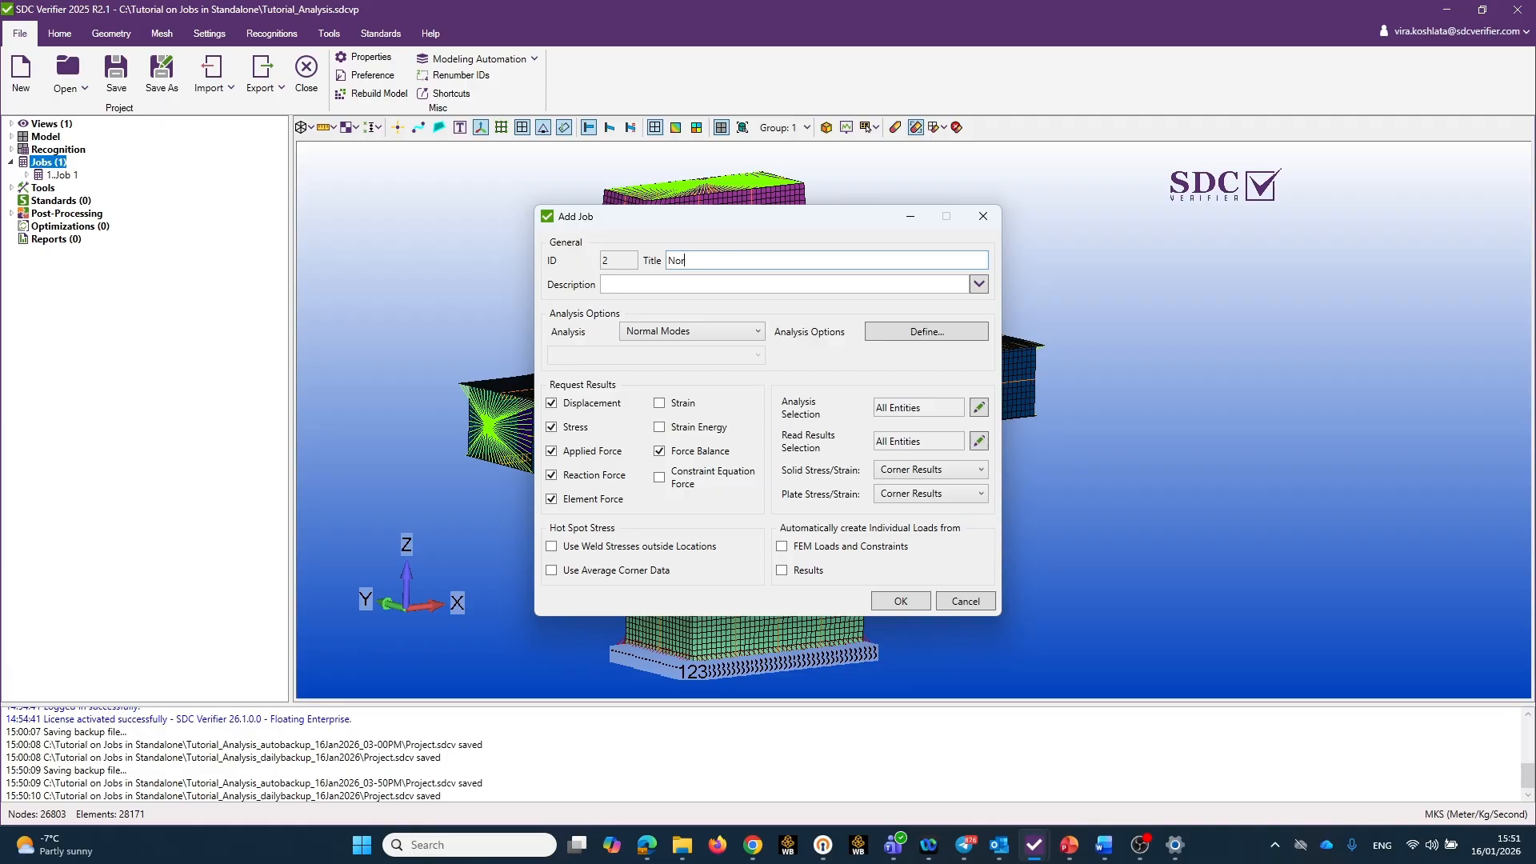
type("mal Modes 1")
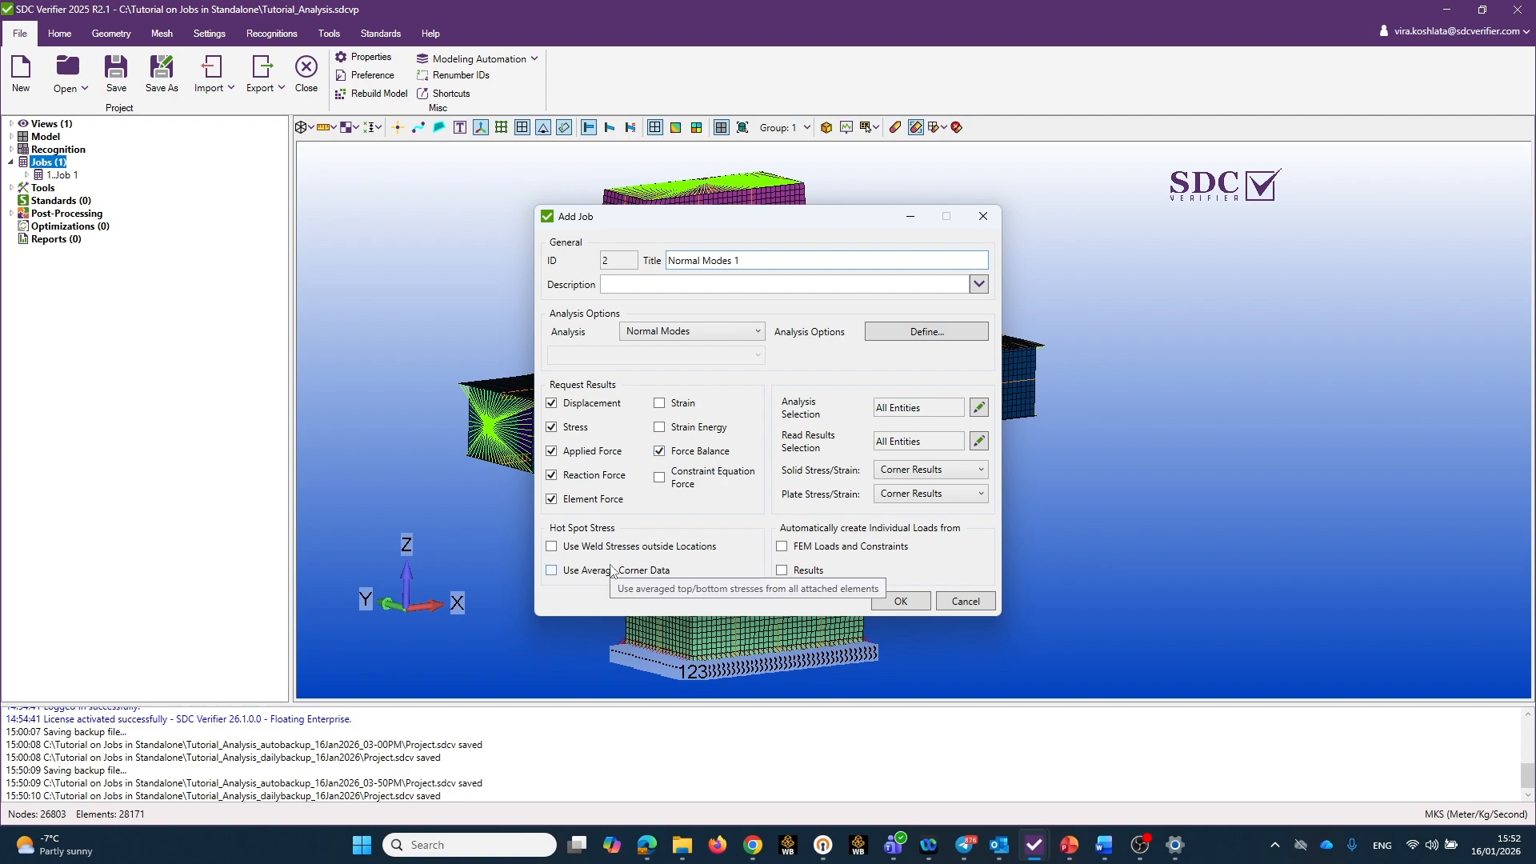
left_click(551, 546)
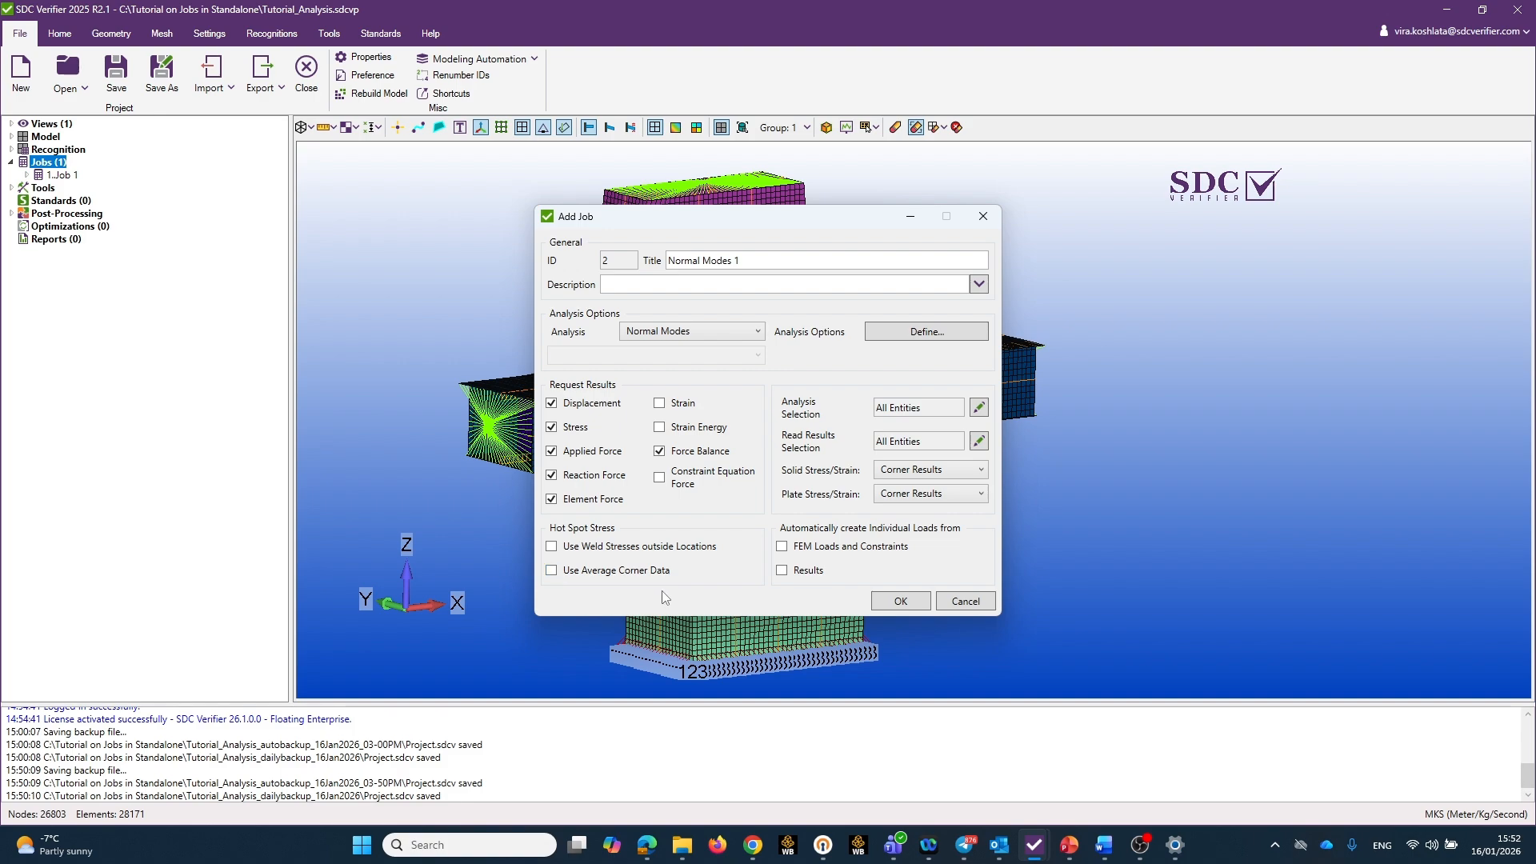
left_click(783, 548)
left_click(783, 547)
left_click(783, 572)
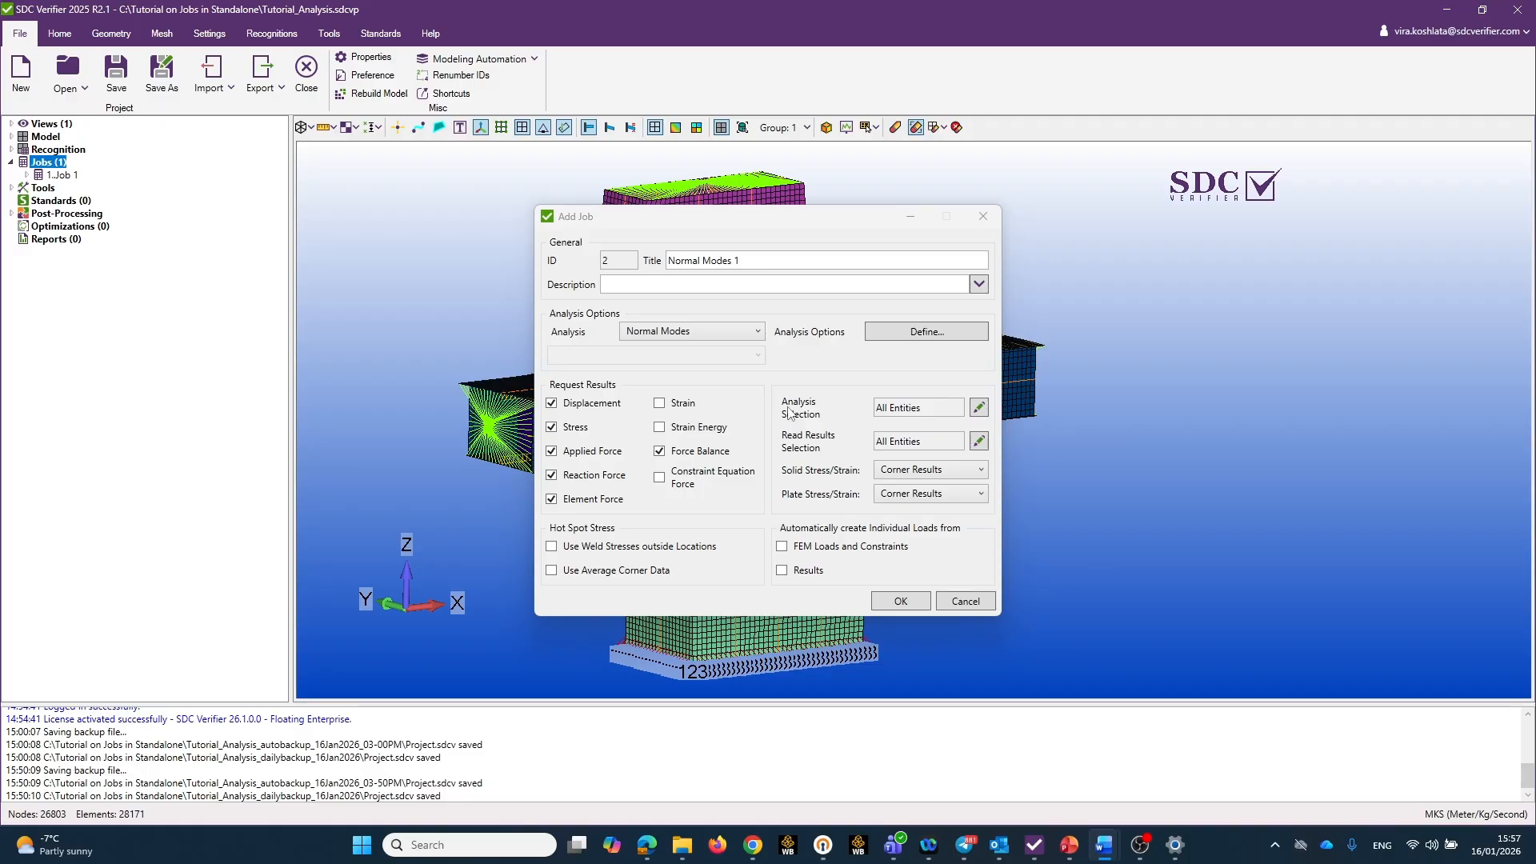
Inspect the element selections used for the job's analysis and for reading its results.
left_click(978, 409)
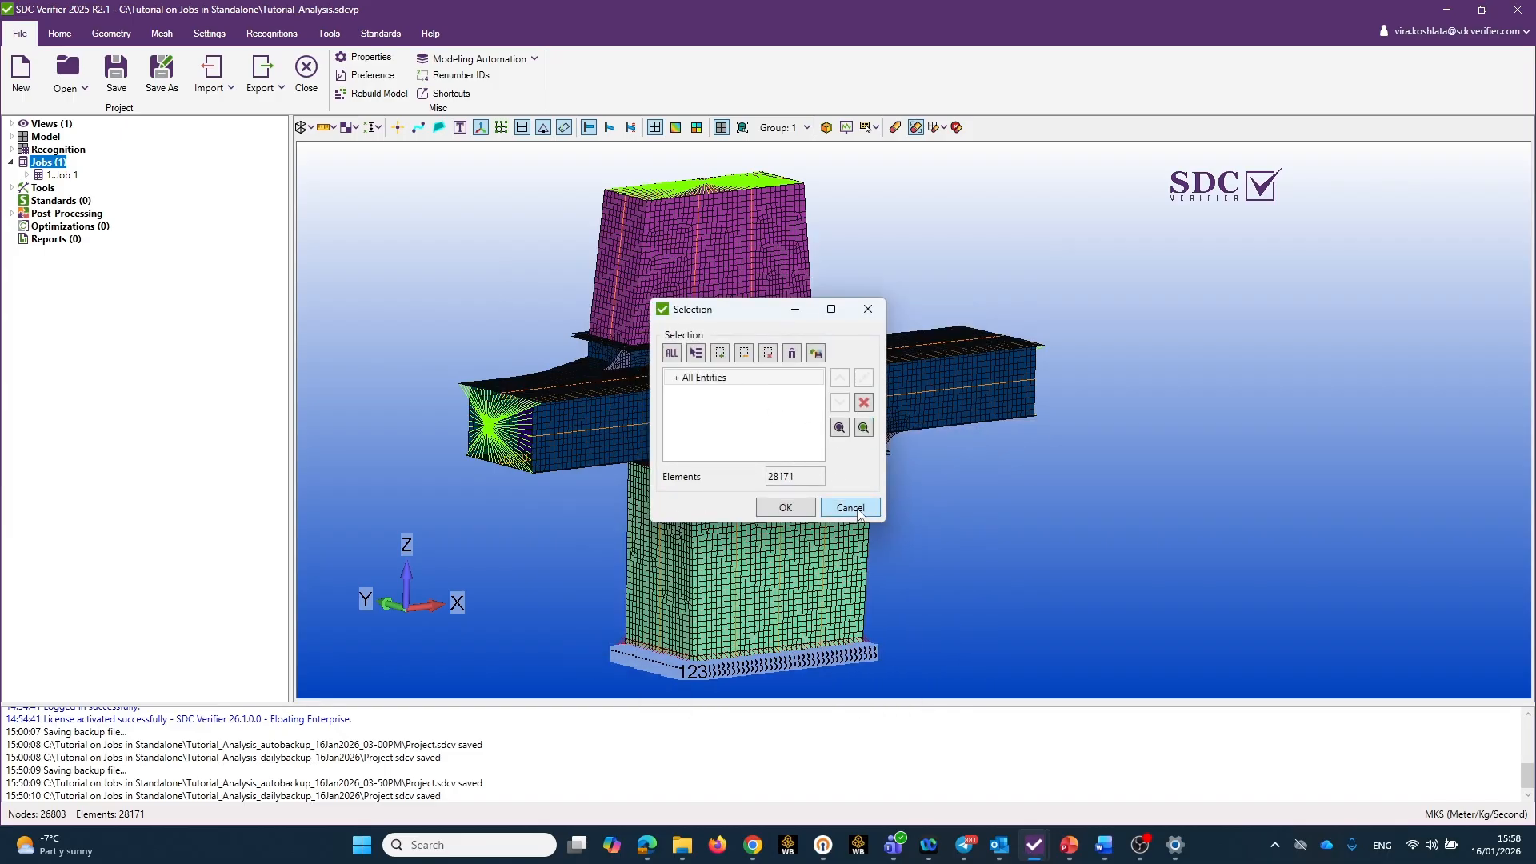
left_click(850, 508)
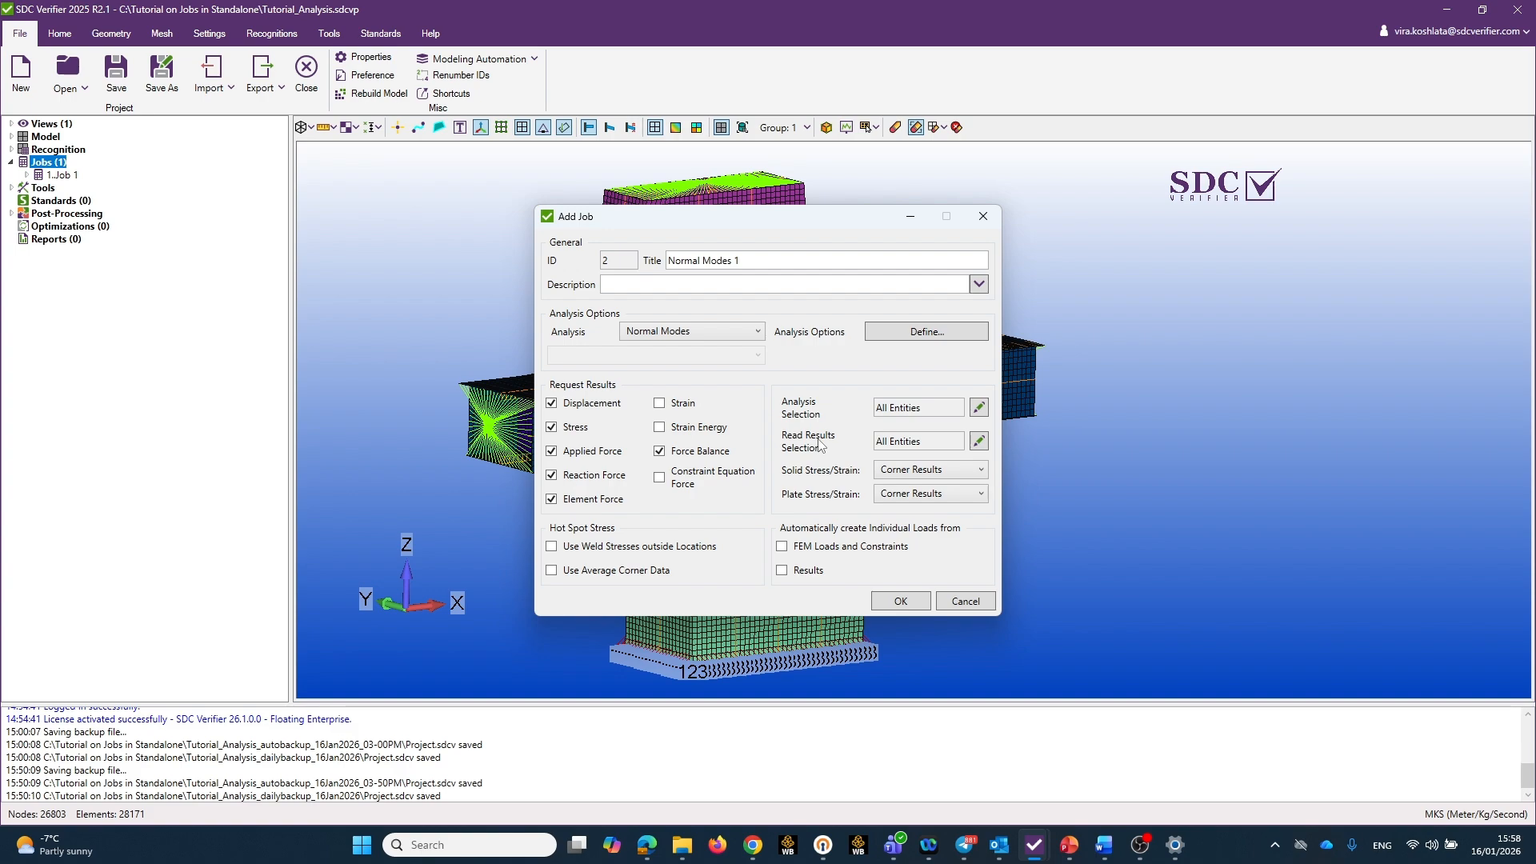
left_click(980, 441)
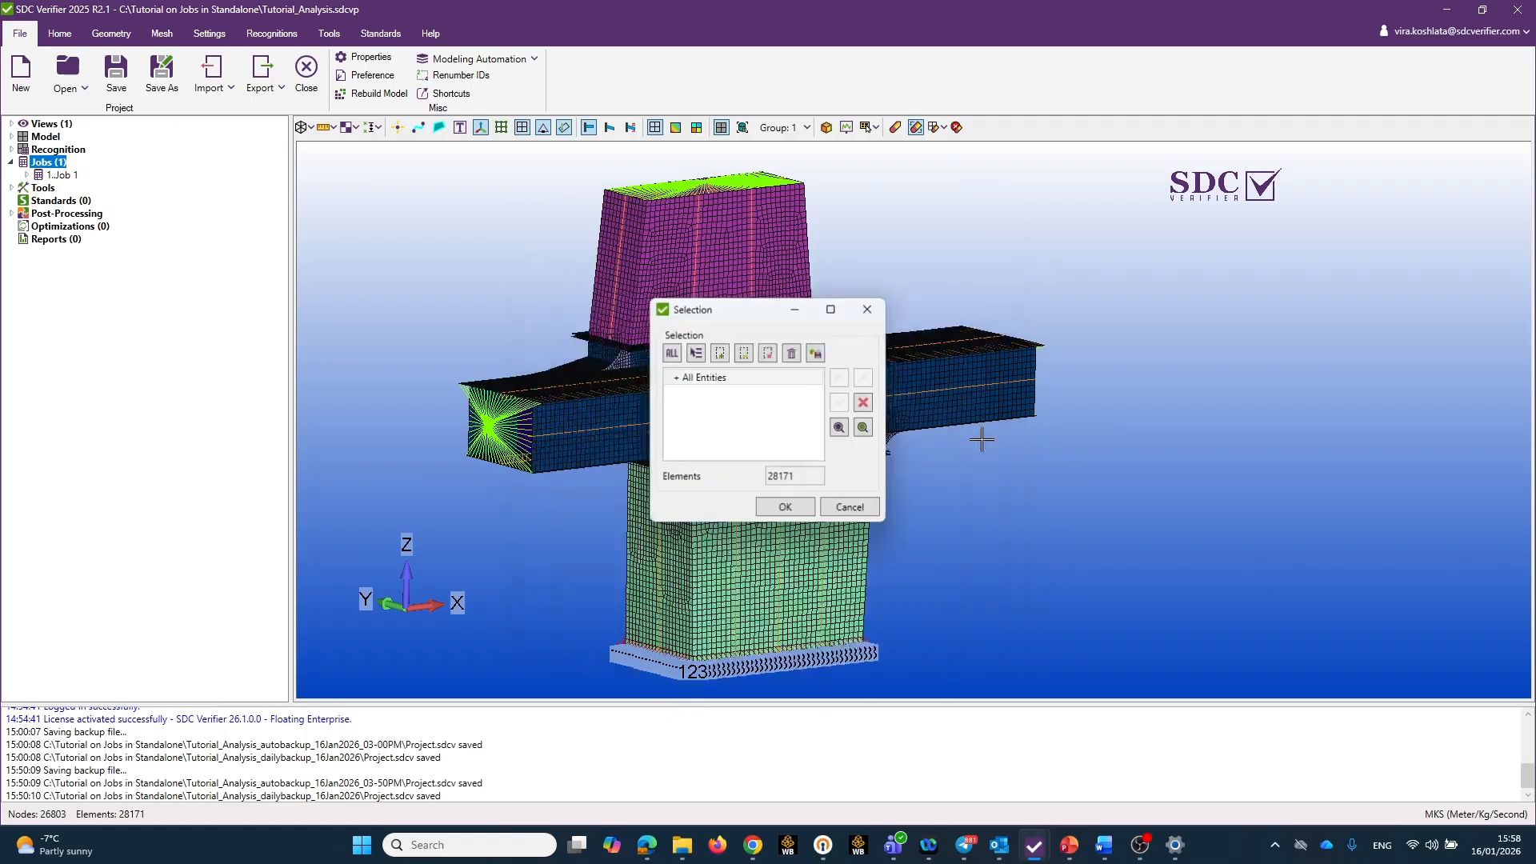
left_click(853, 511)
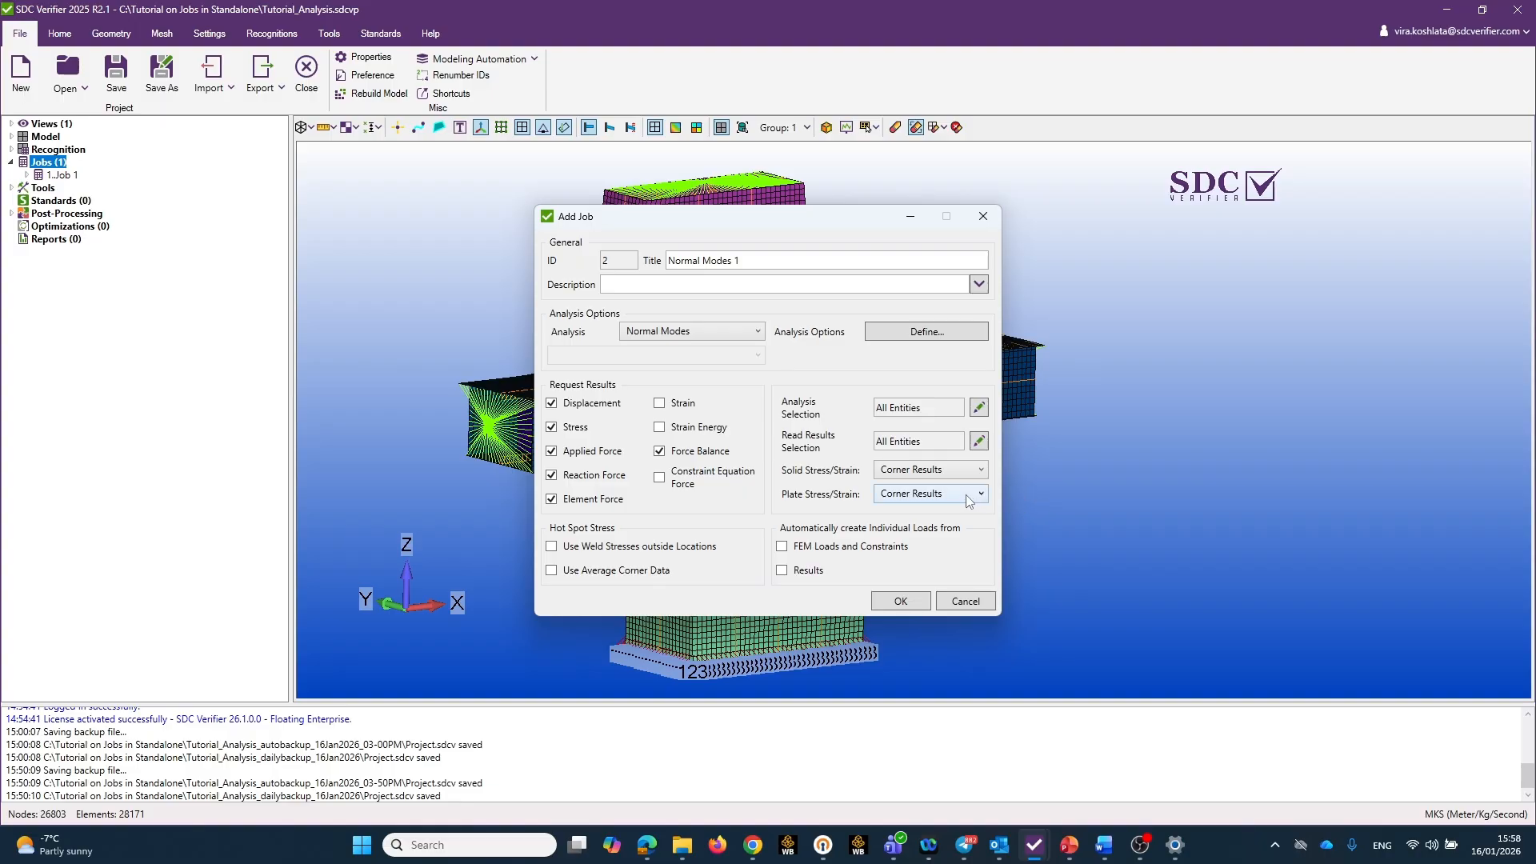
Enable constraints in the job's analysis options using the Pinned constraint set, and create the job.
left_click(925, 332)
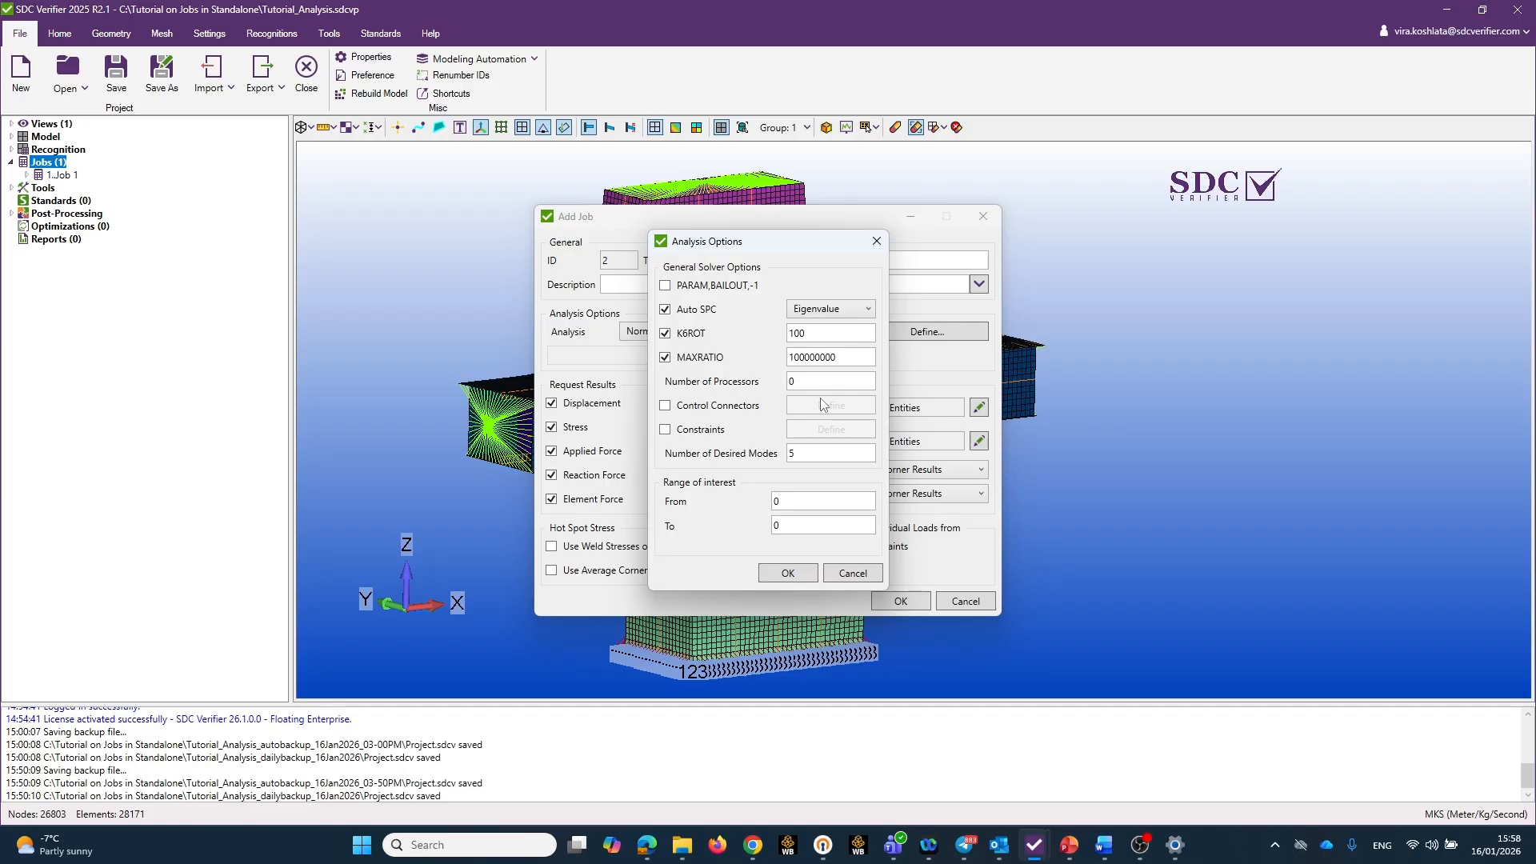
left_click(665, 430)
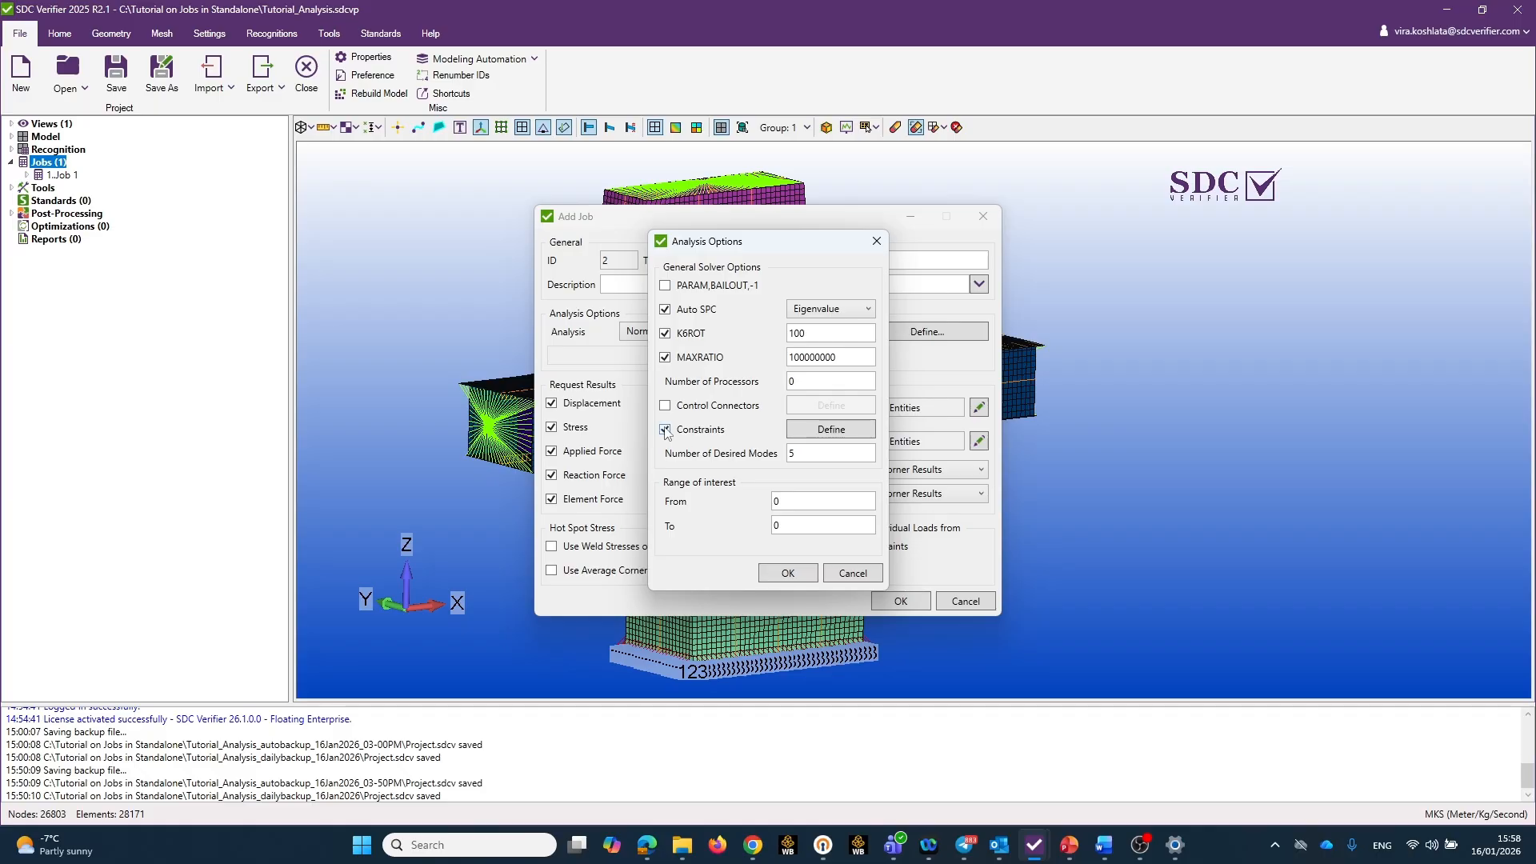
left_click(829, 432)
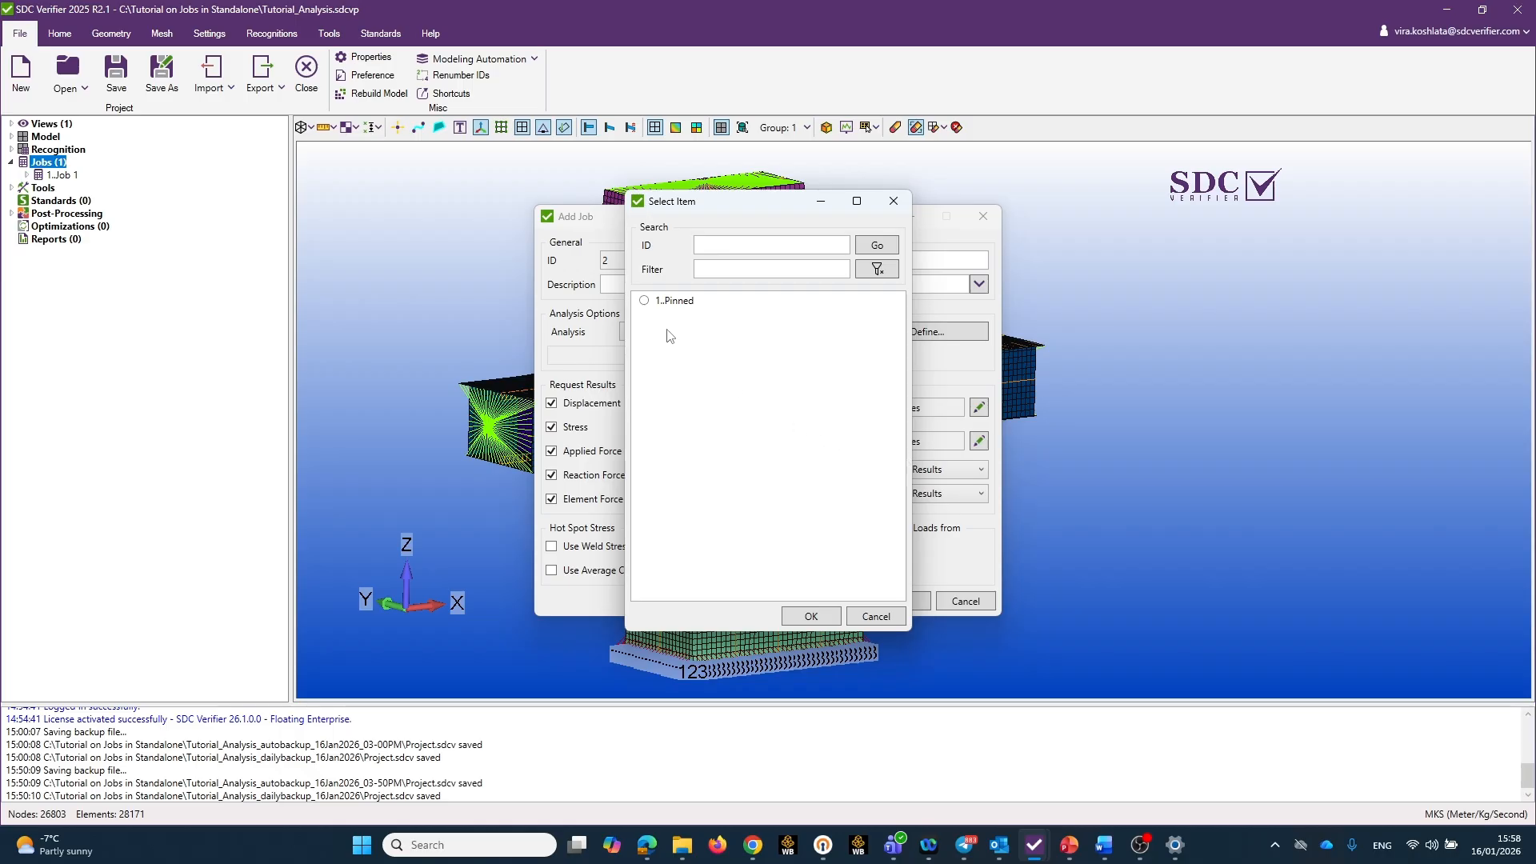
left_click(645, 303)
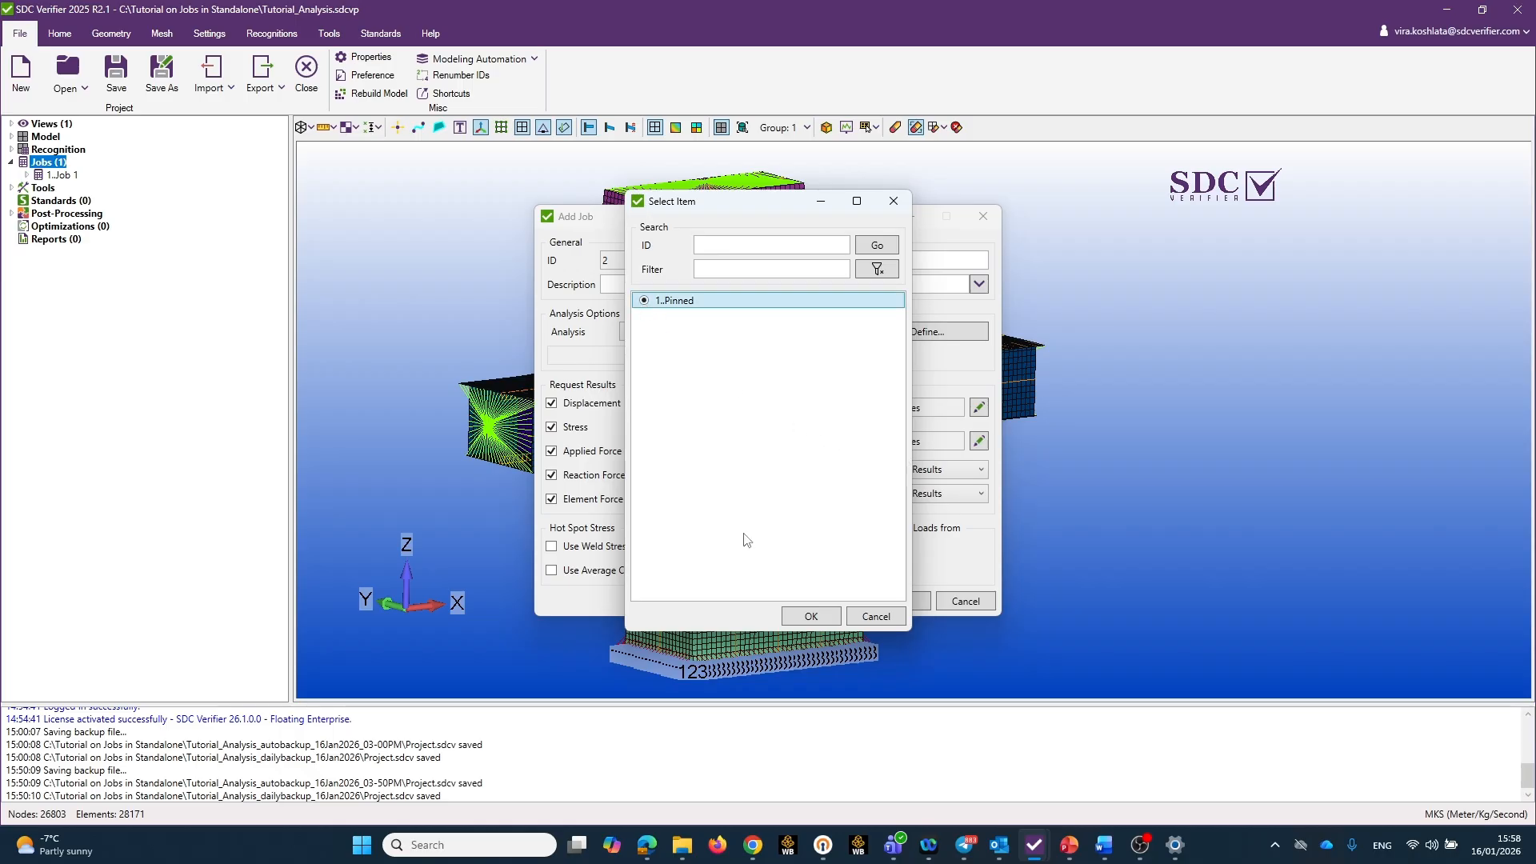
left_click(820, 617)
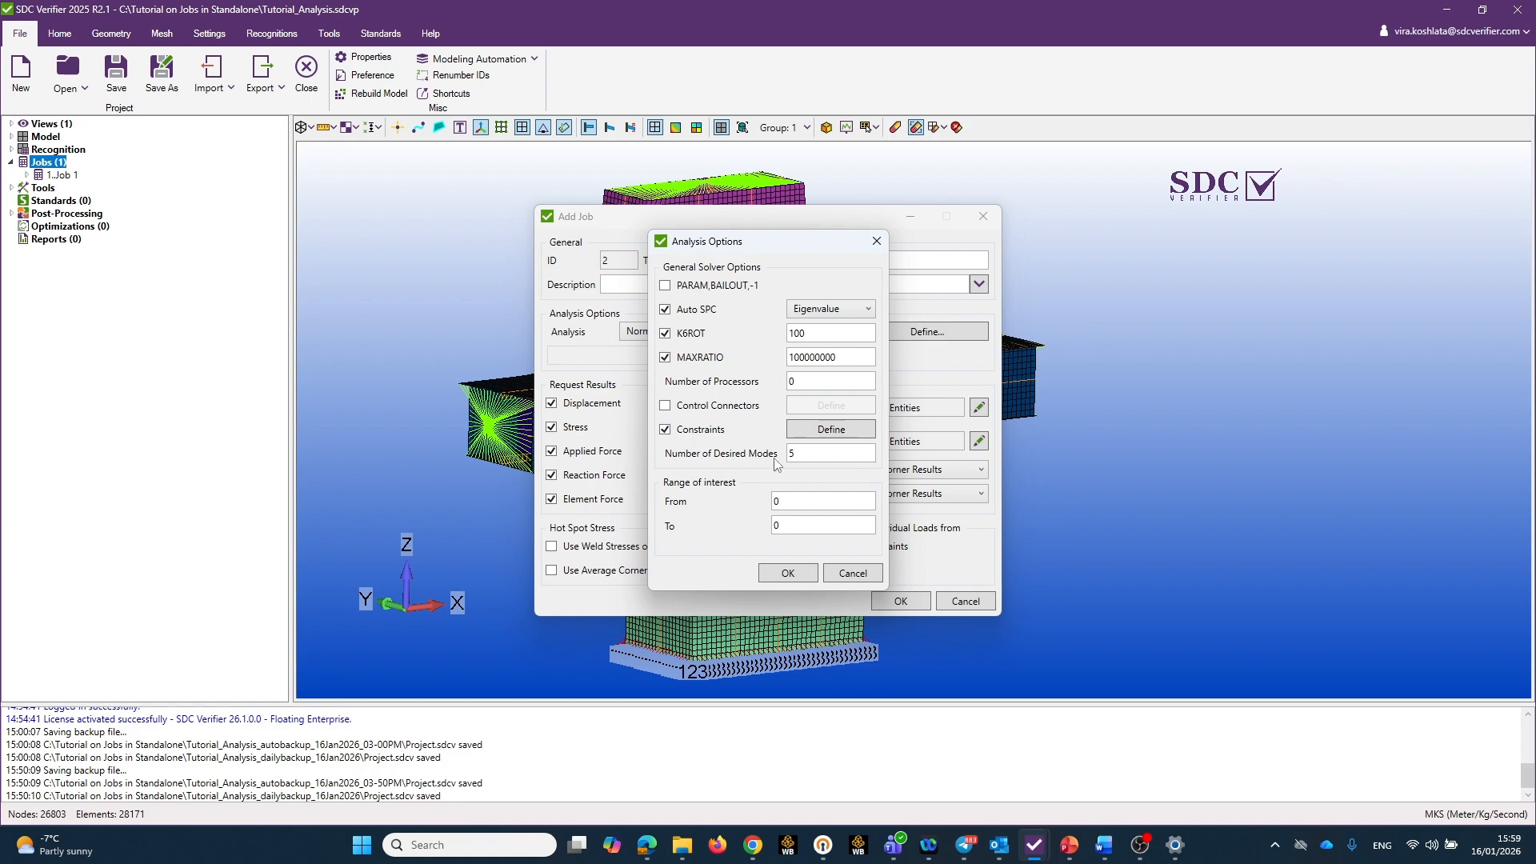
left_click(798, 459)
left_click(788, 574)
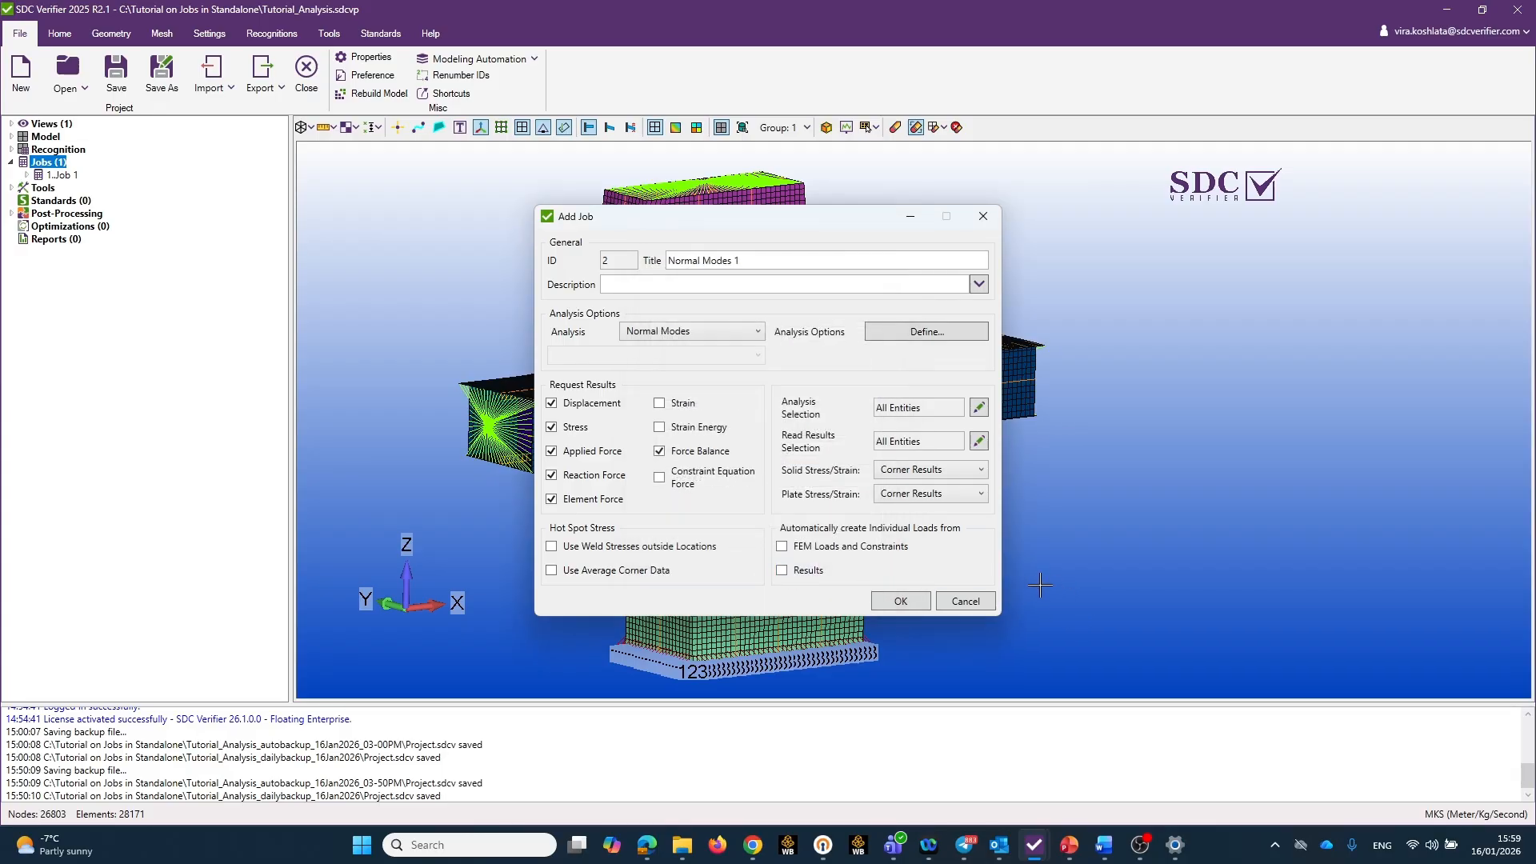
left_click(901, 601)
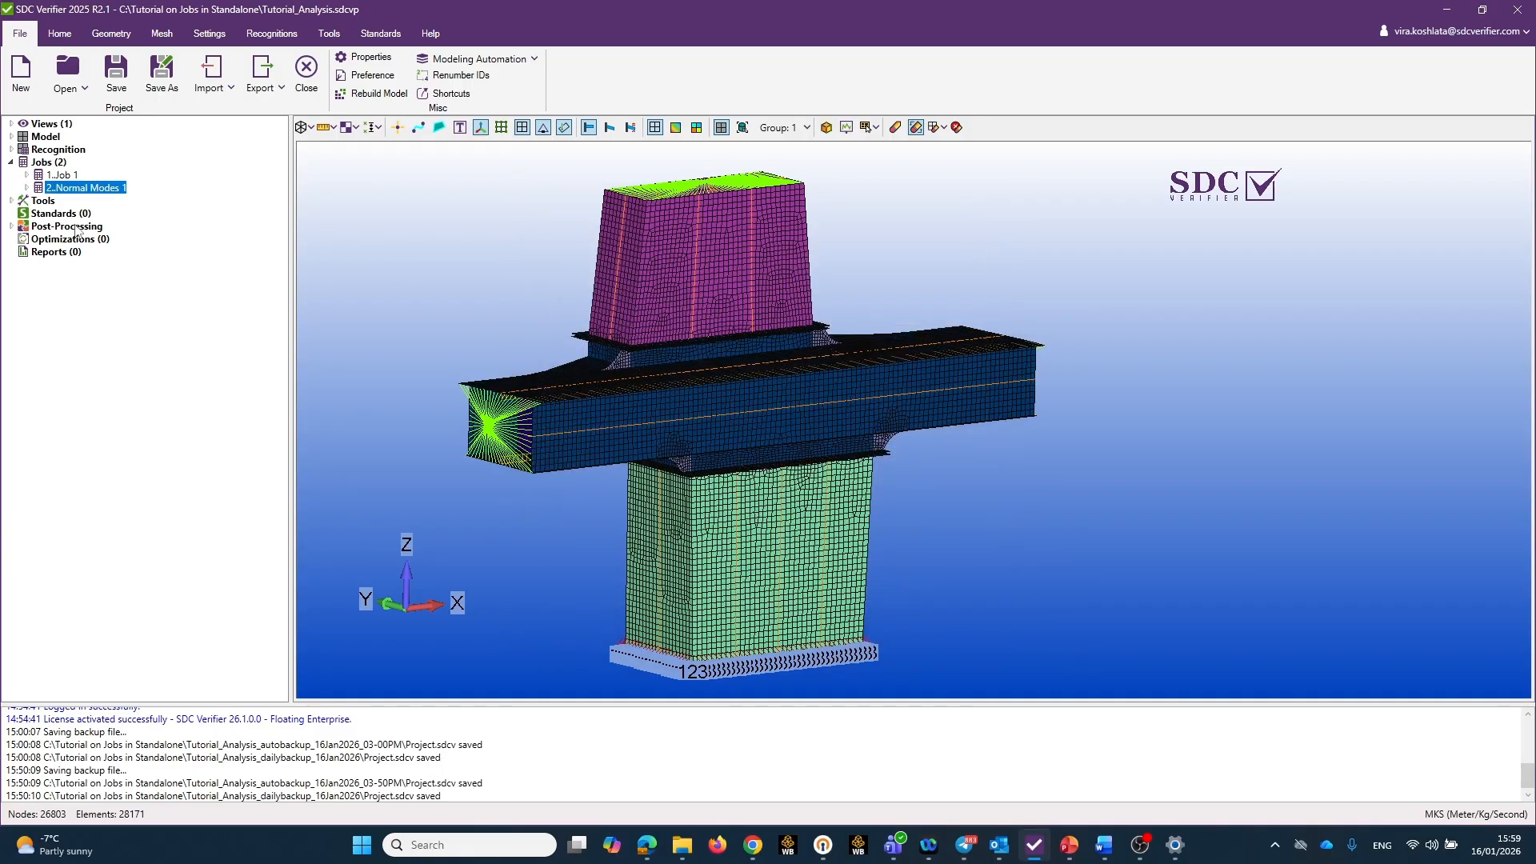
Run the analysis of the Normal Modes 1 job and close the Simcenter Nastran analysis monitor.
left_click(27, 188)
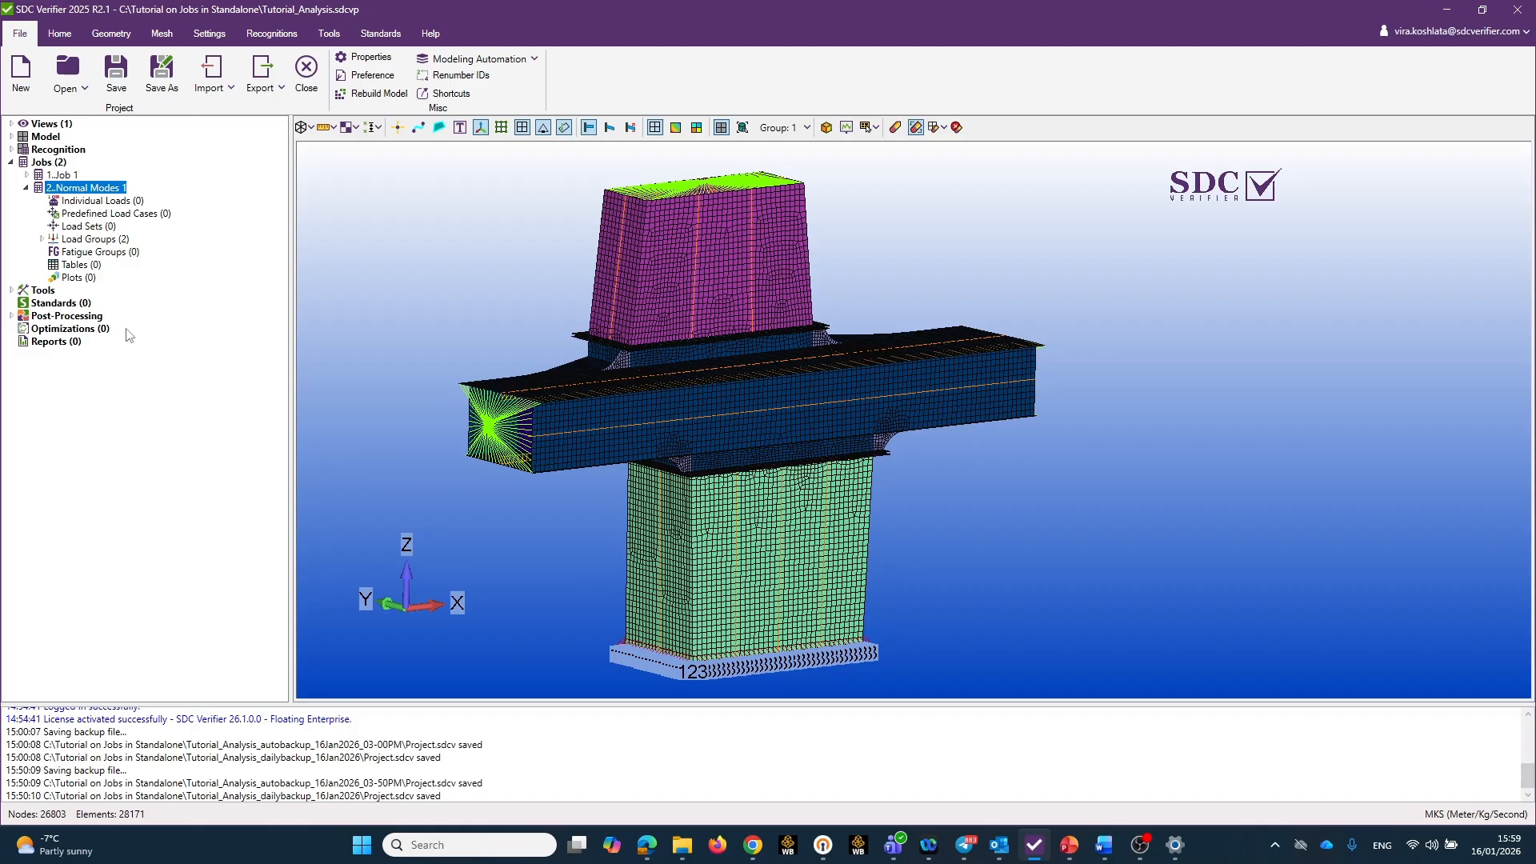
left_click(64, 37)
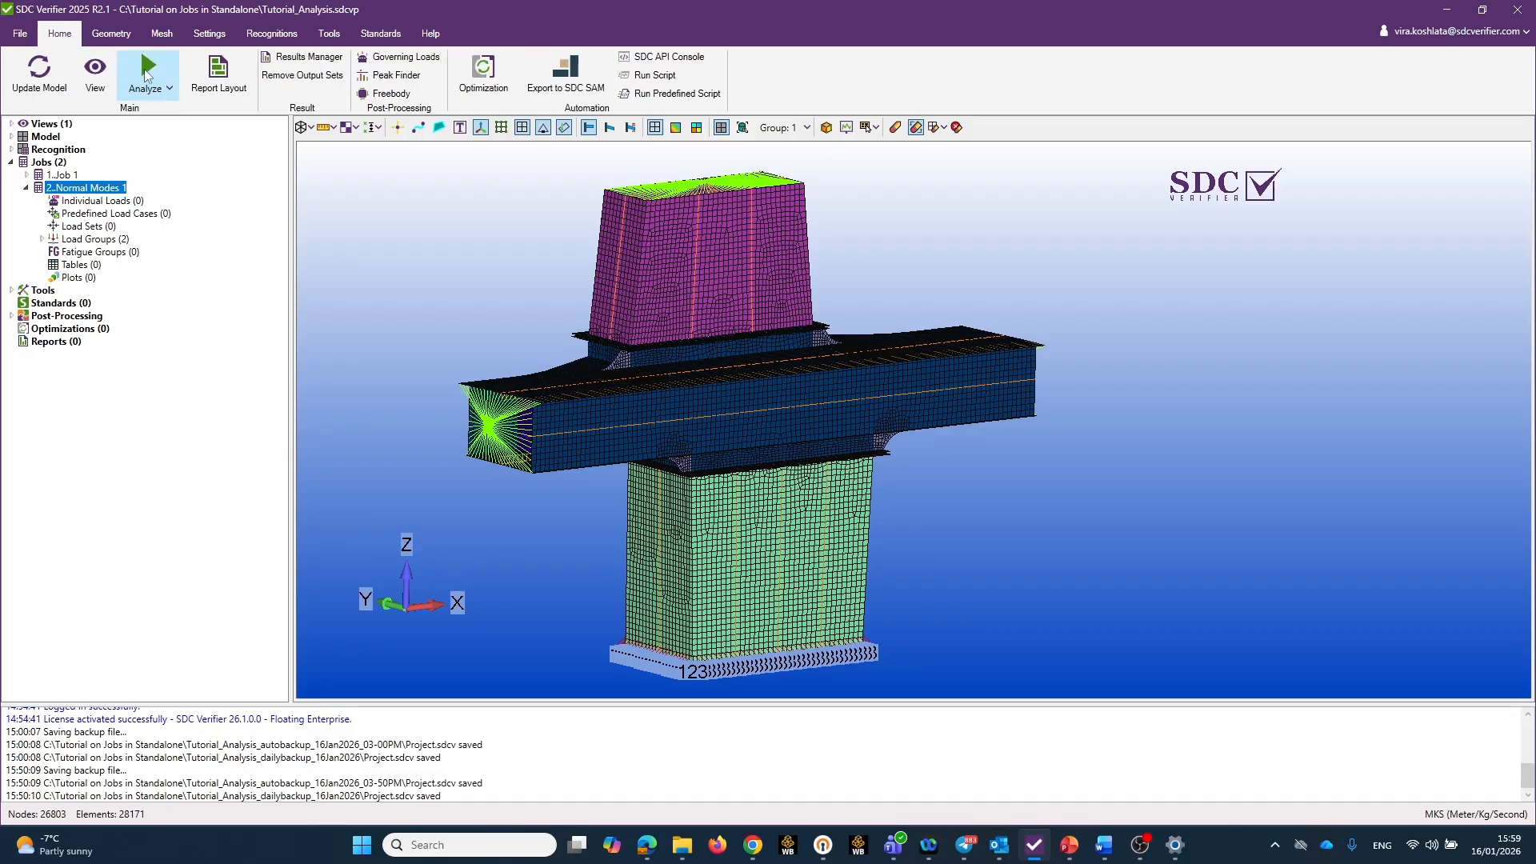
left_click(148, 68)
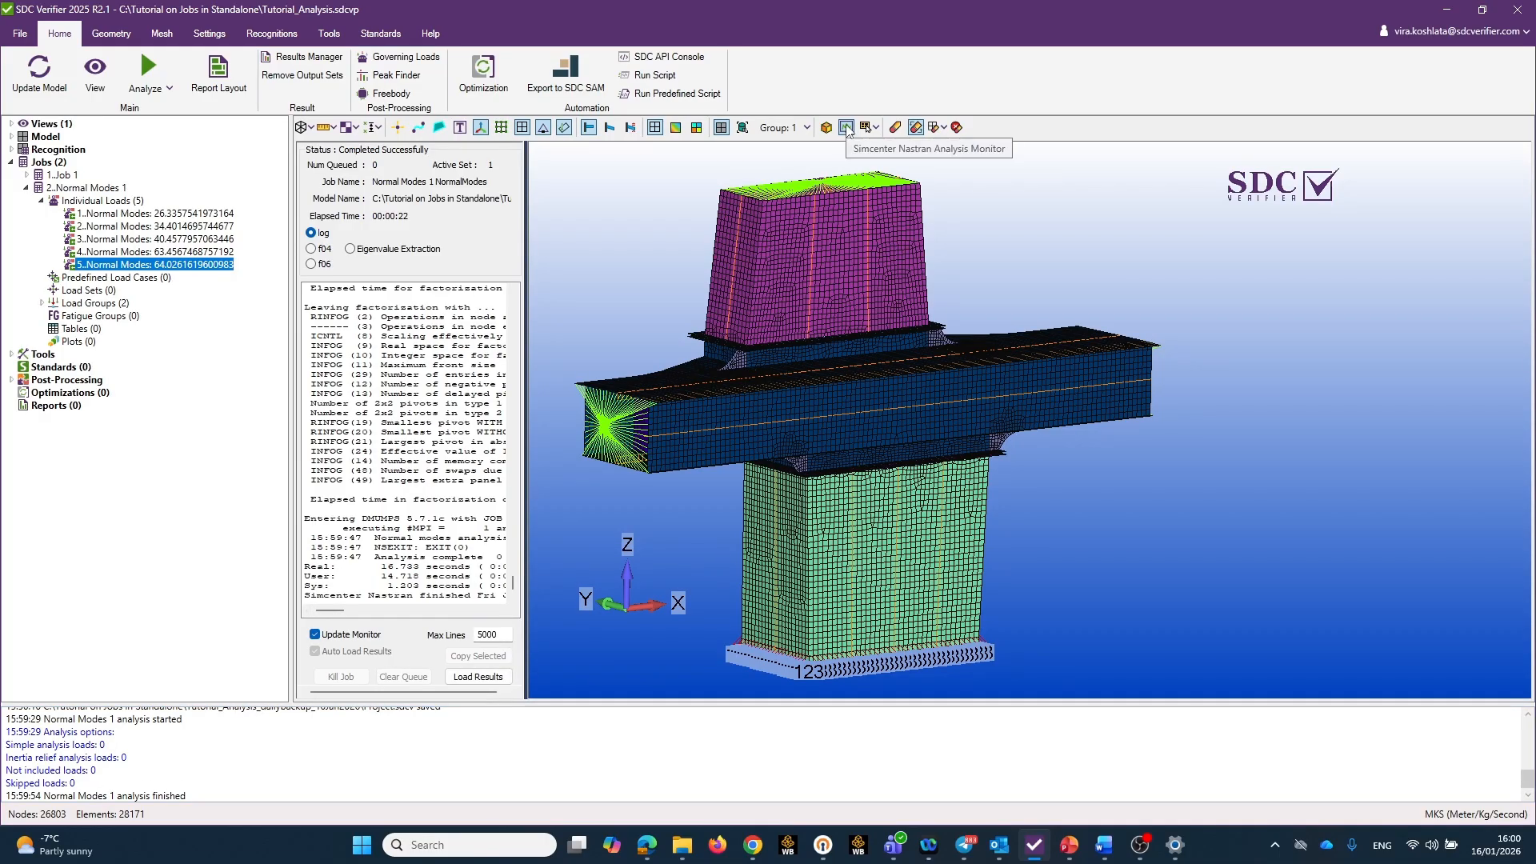
left_click(847, 128)
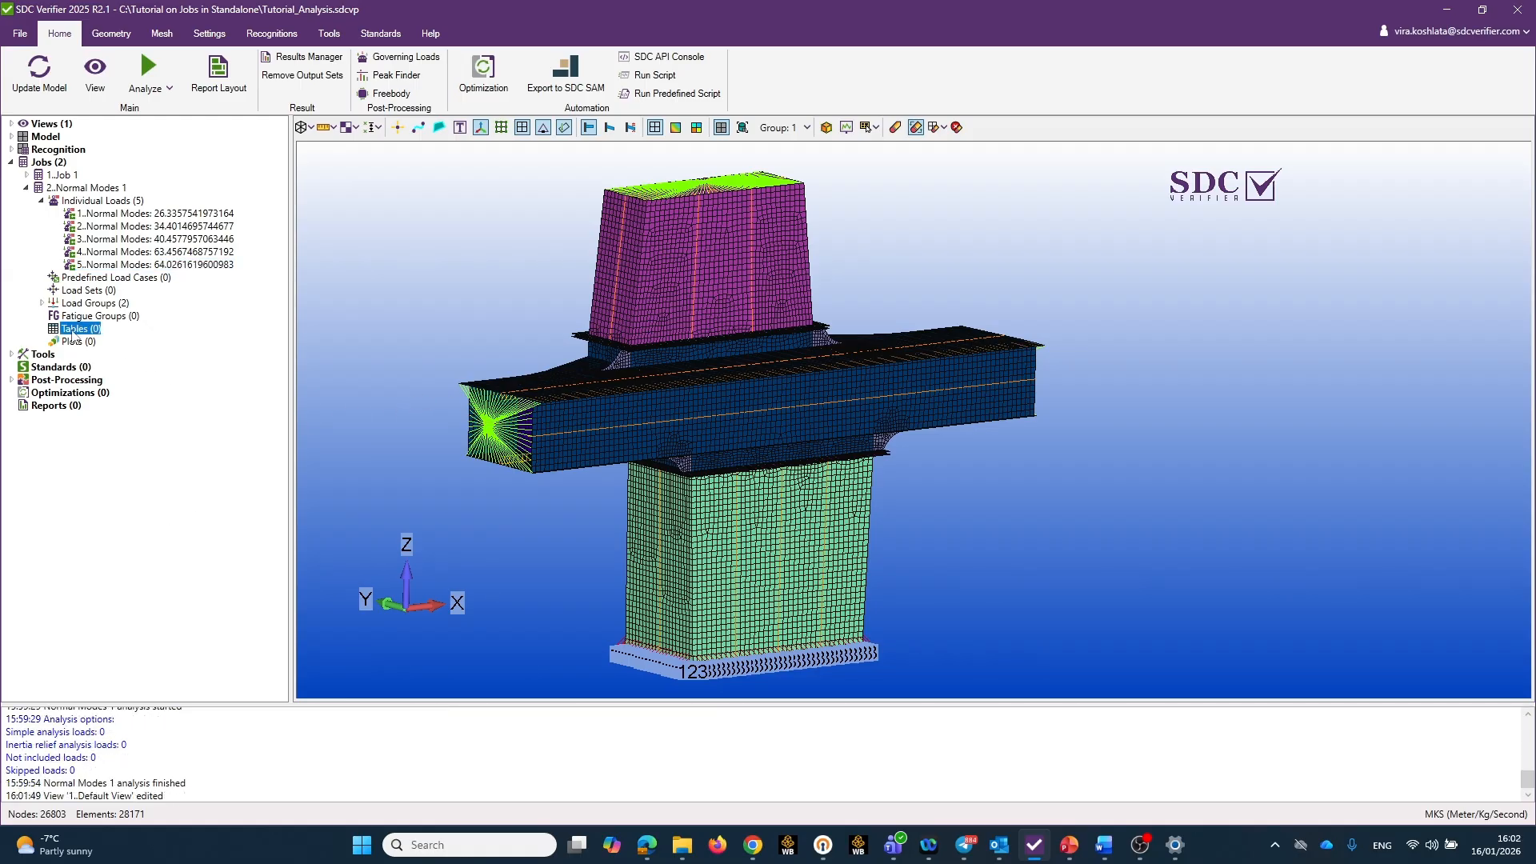
Add a modes table over loads to the Normal Modes 1 job, filled with all five individual loads.
right_click(86, 332)
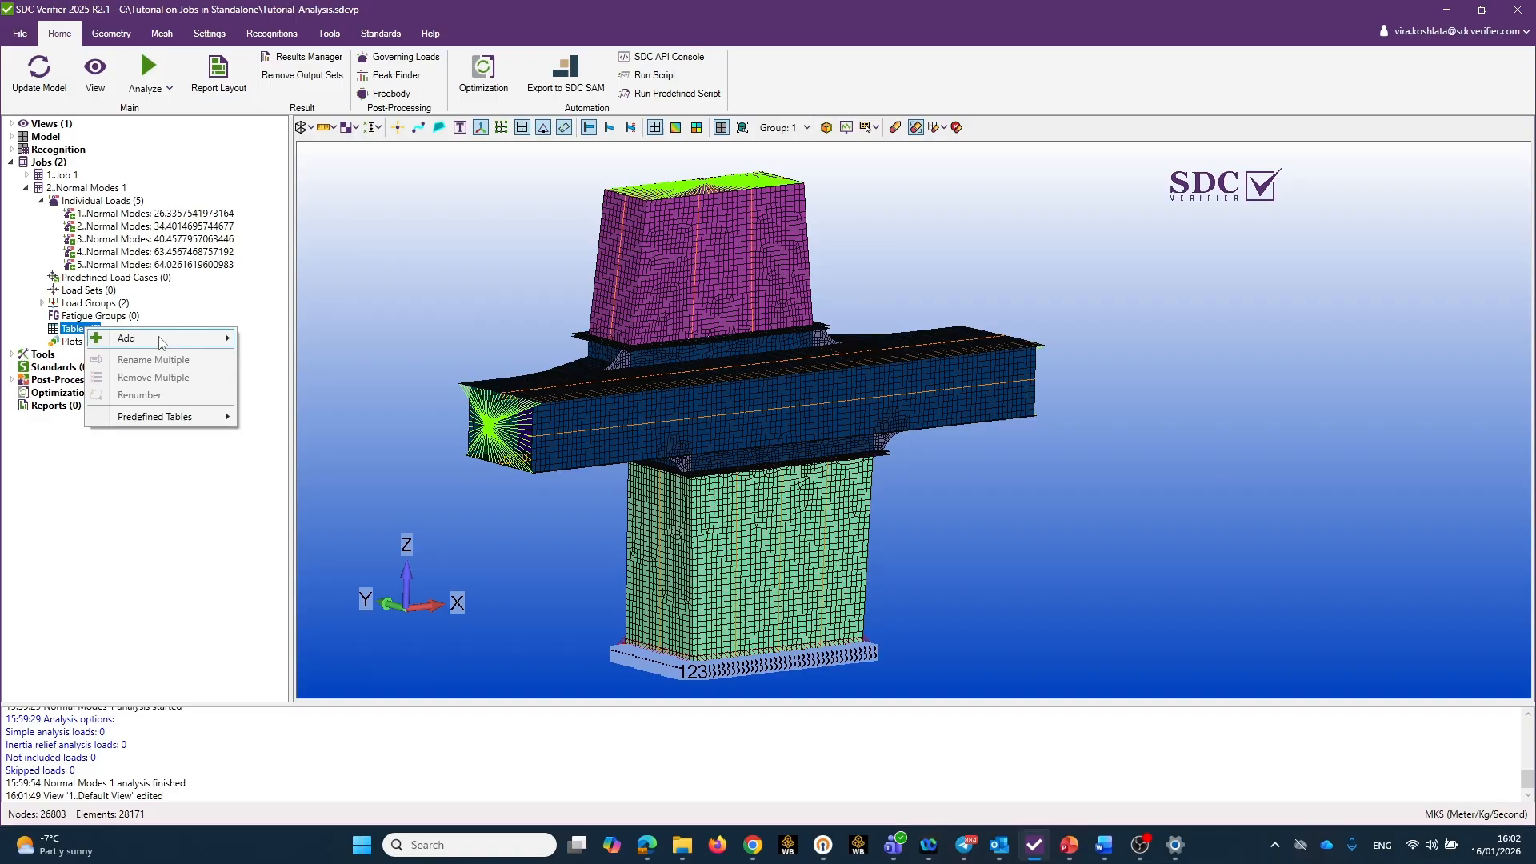
mouse_move(168, 340)
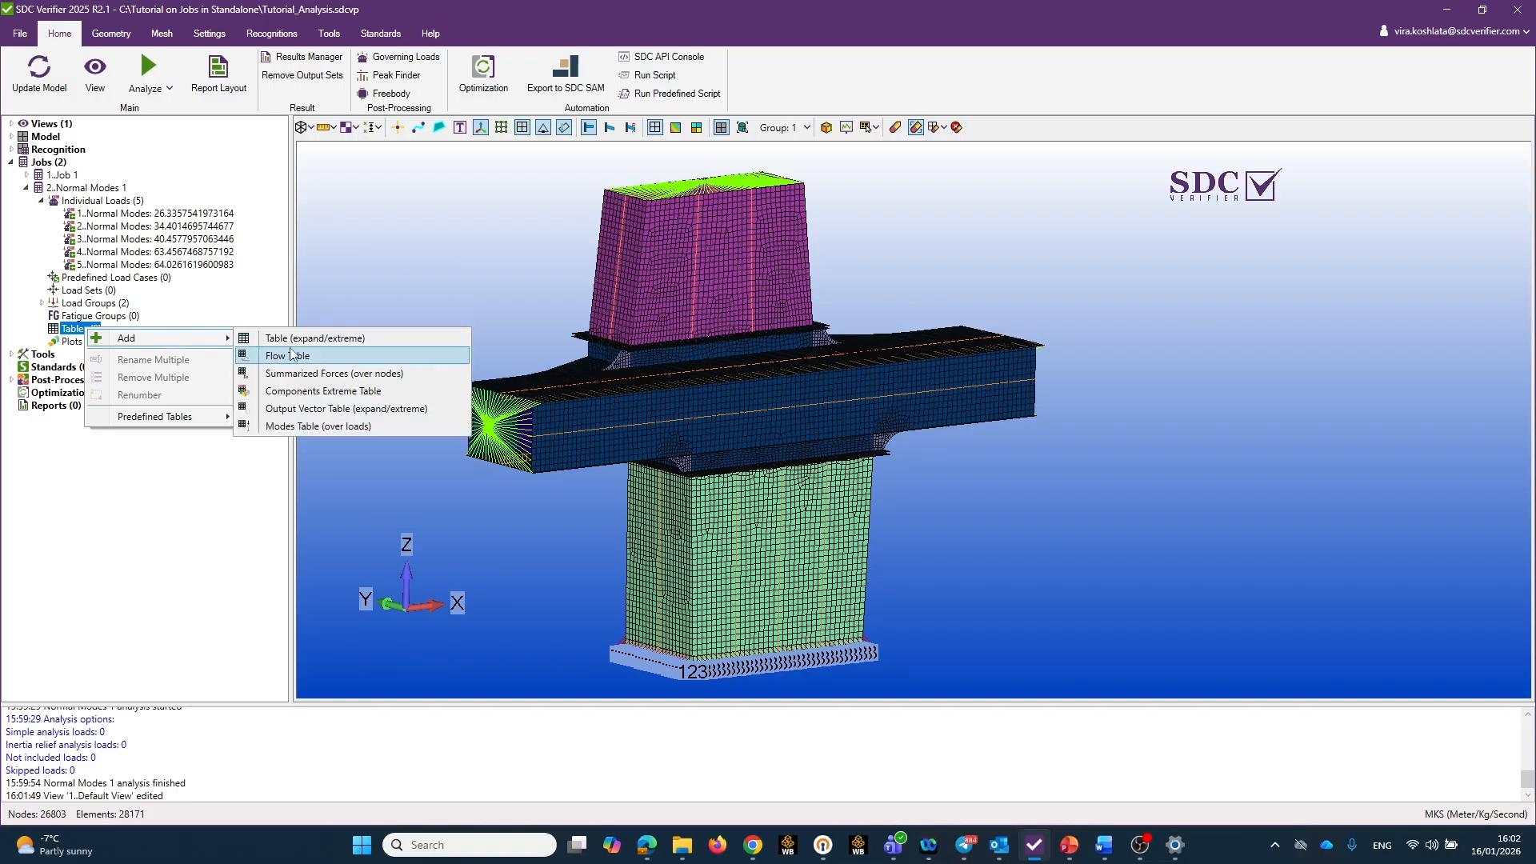
left_click(339, 429)
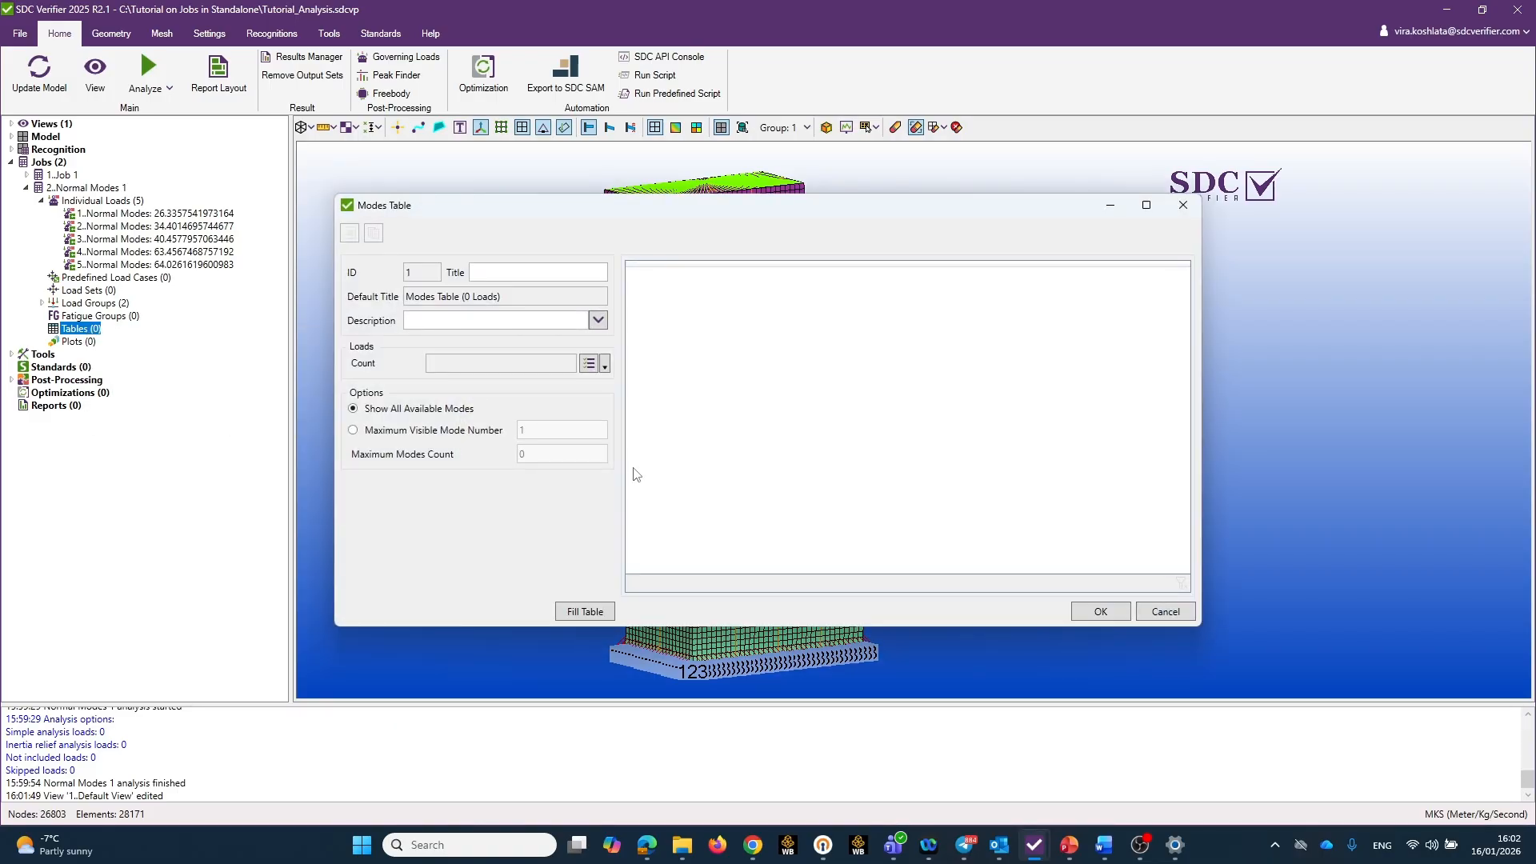
left_click(589, 364)
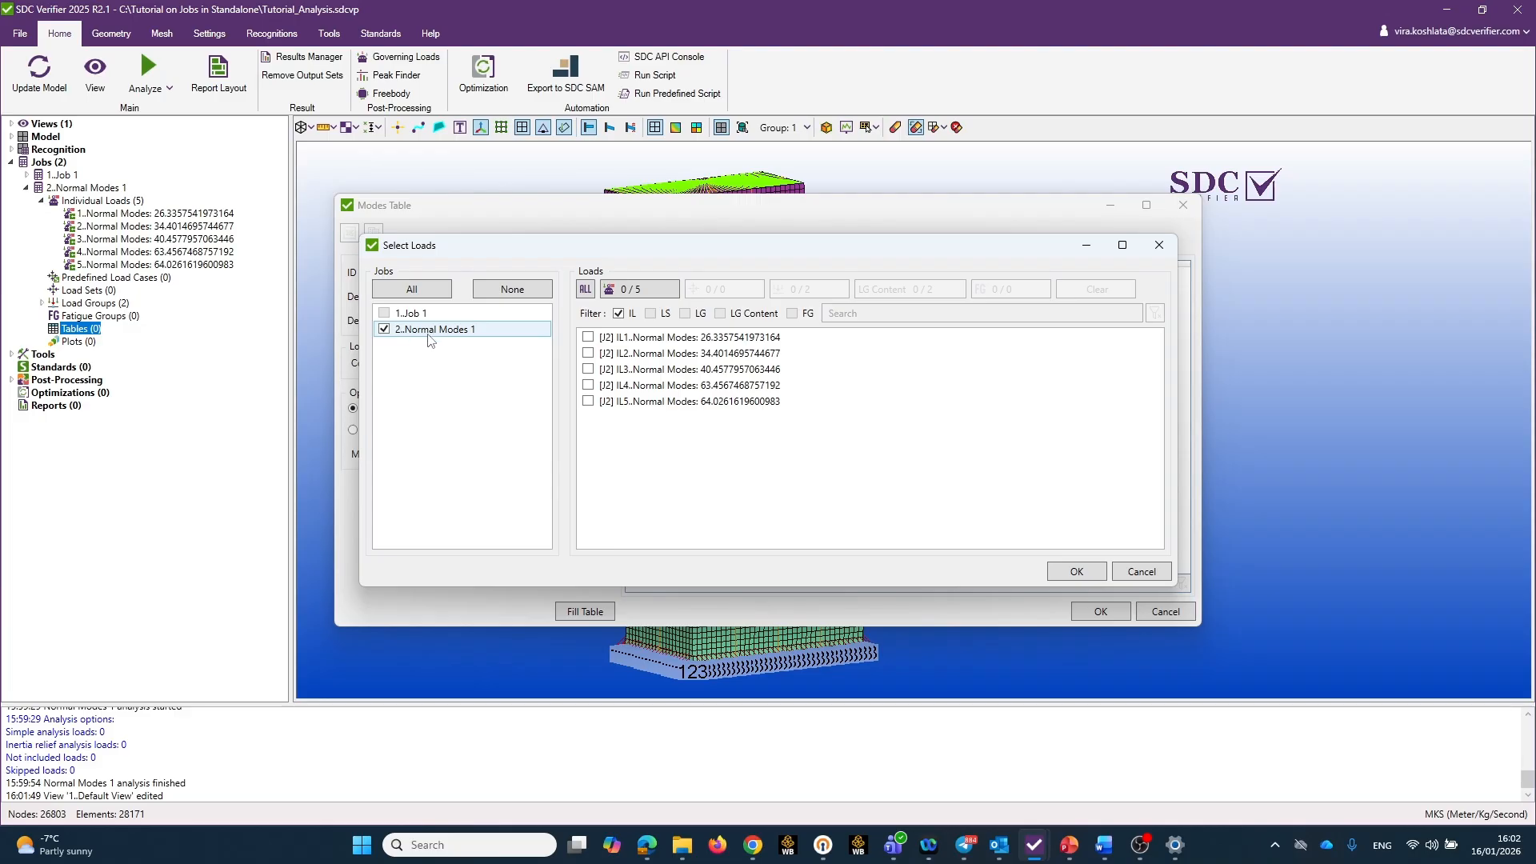
left_click(588, 292)
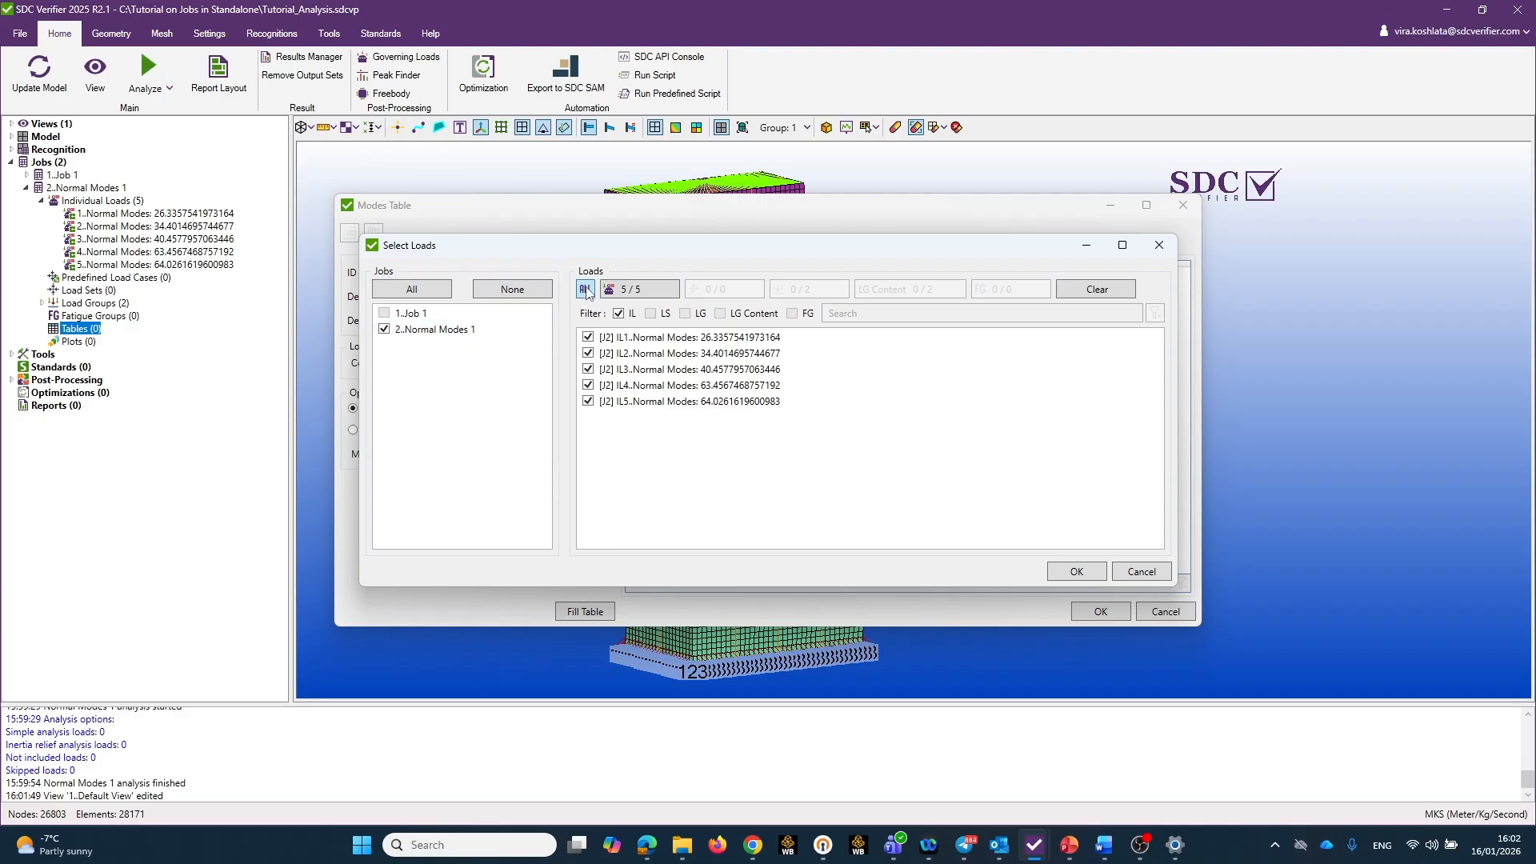
left_click(1077, 573)
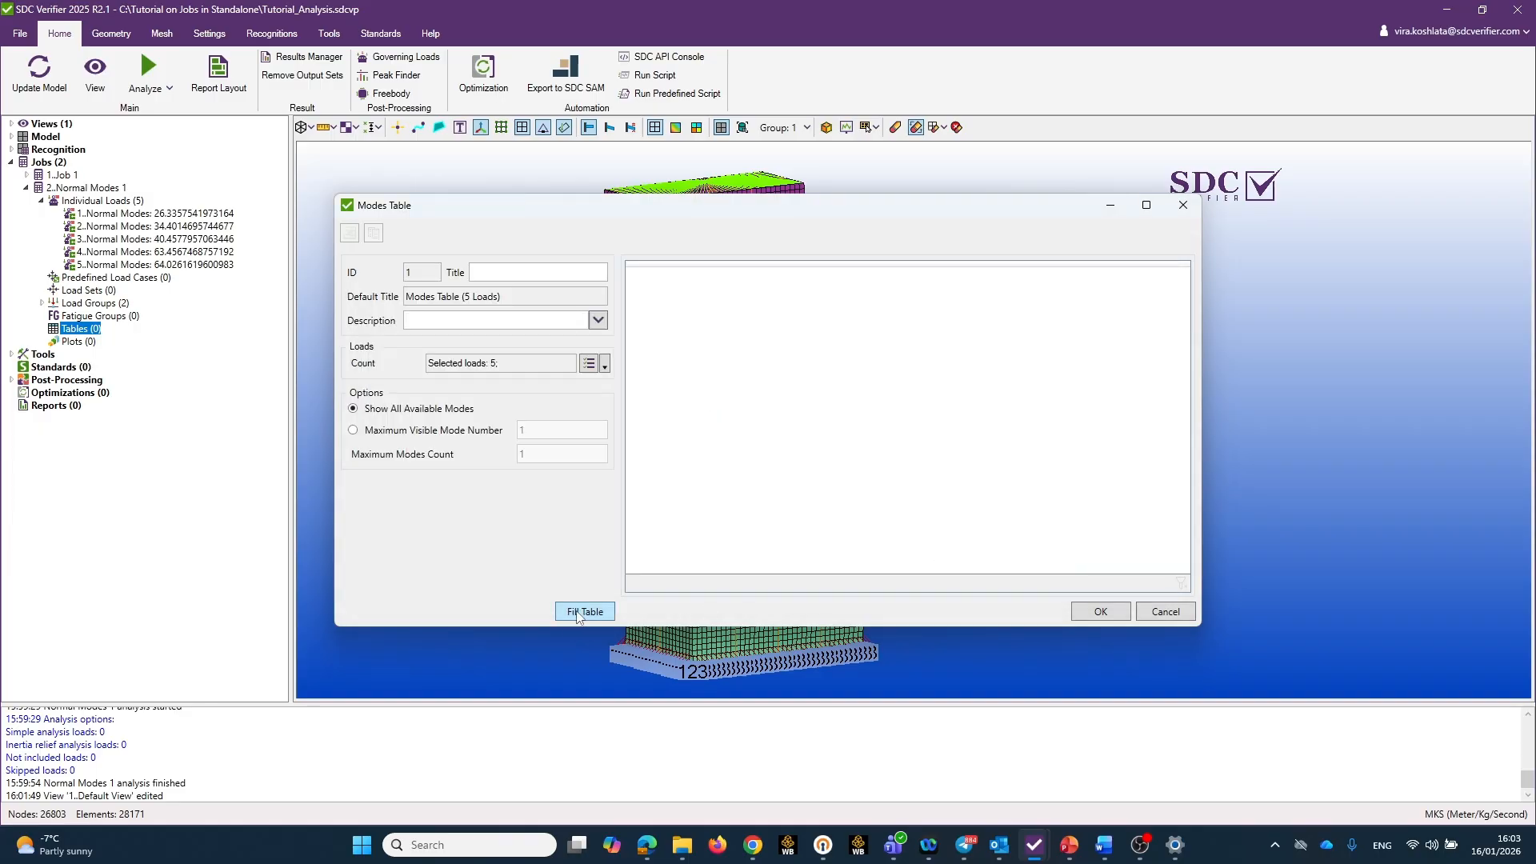
left_click(585, 612)
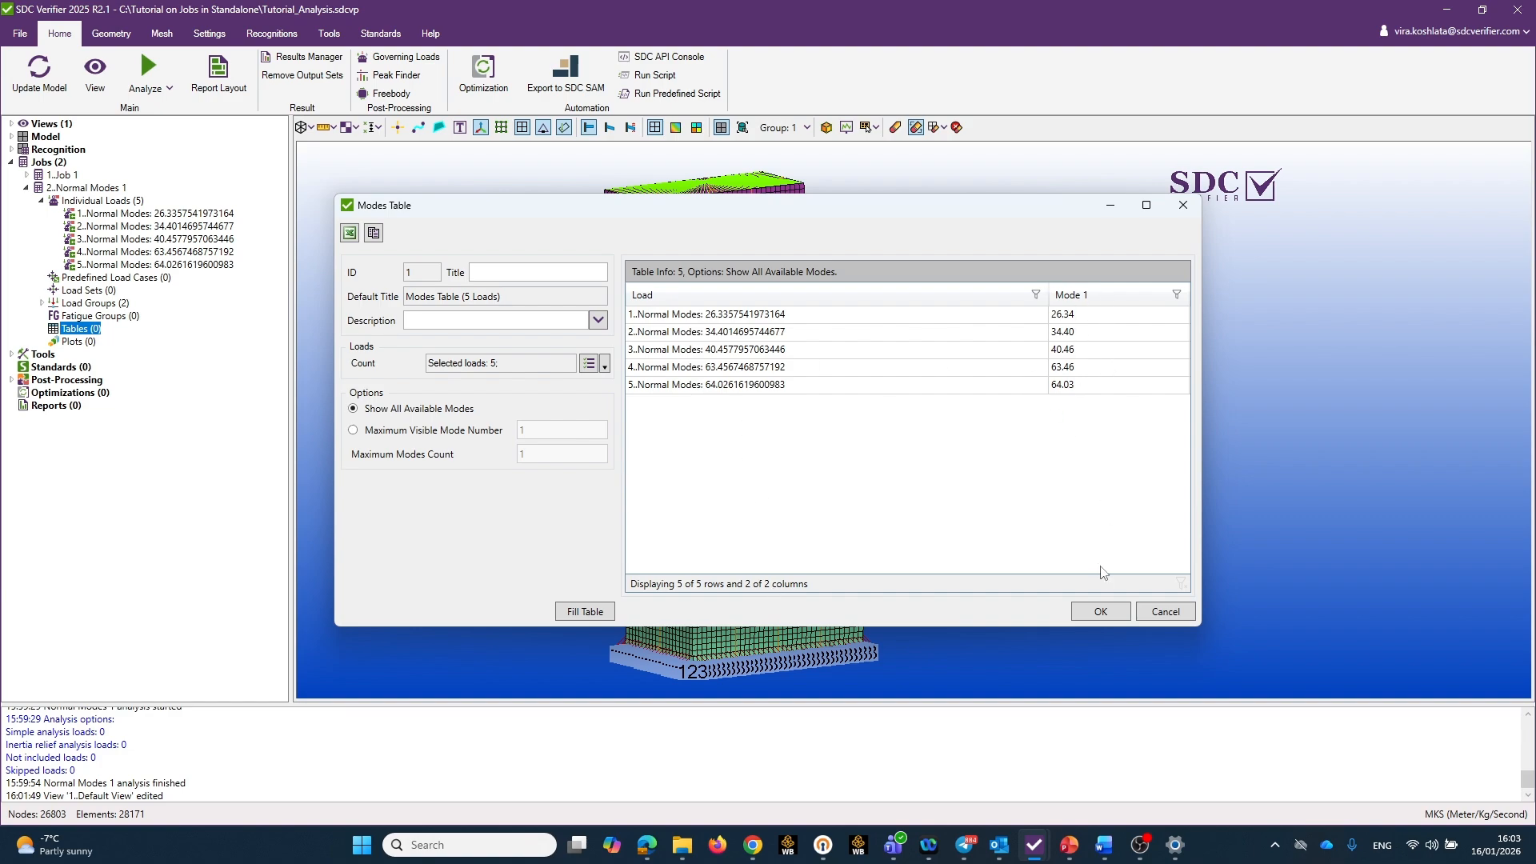
left_click(1101, 612)
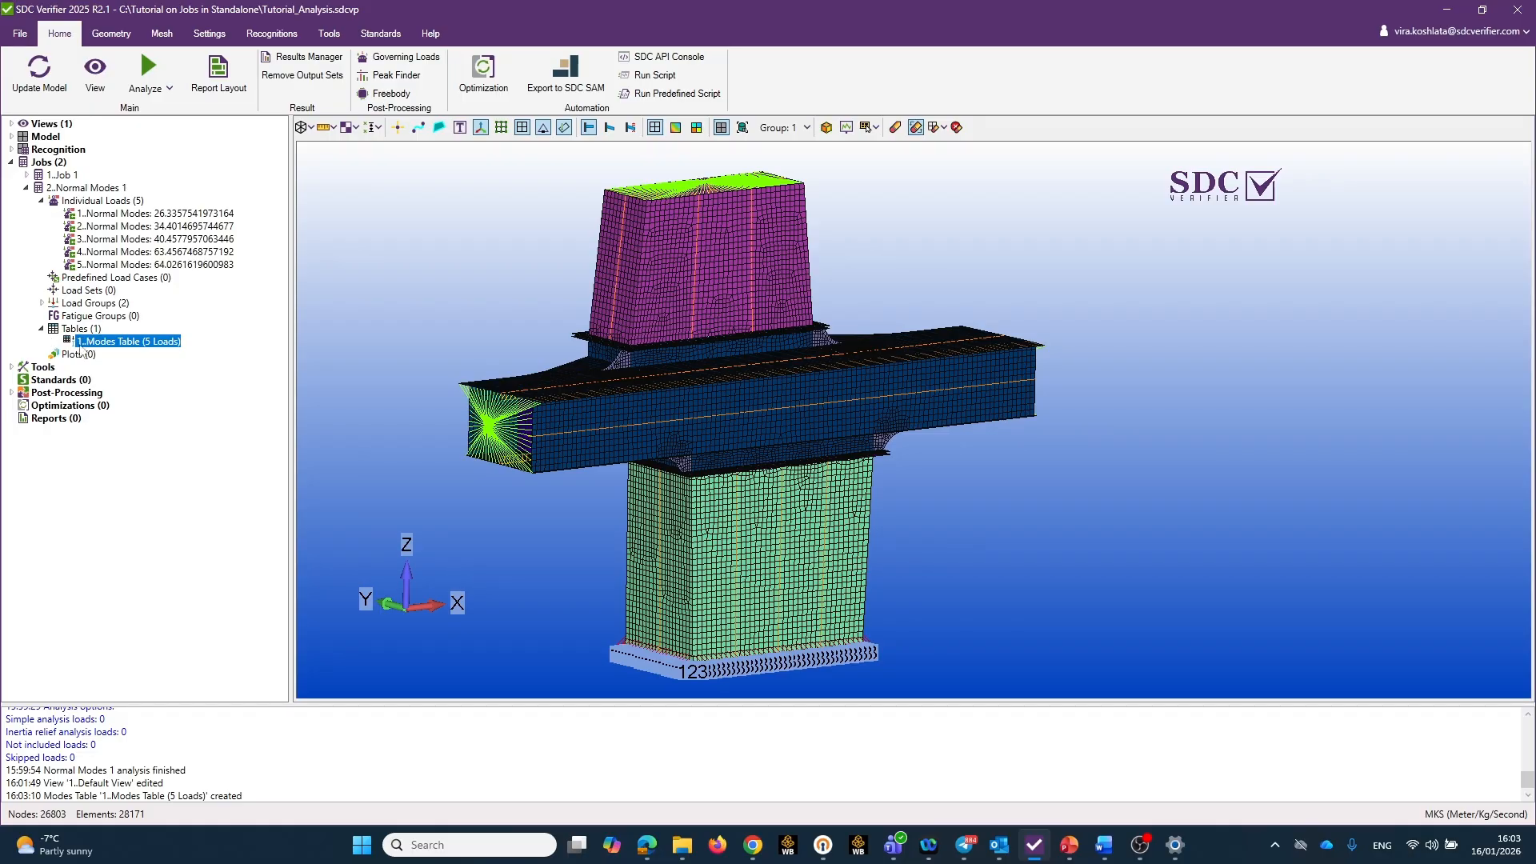
Start a contour plot for the first individual load of the Normal Modes 1 job and set its category to Displacement.
right_click(79, 357)
mouse_move(169, 369)
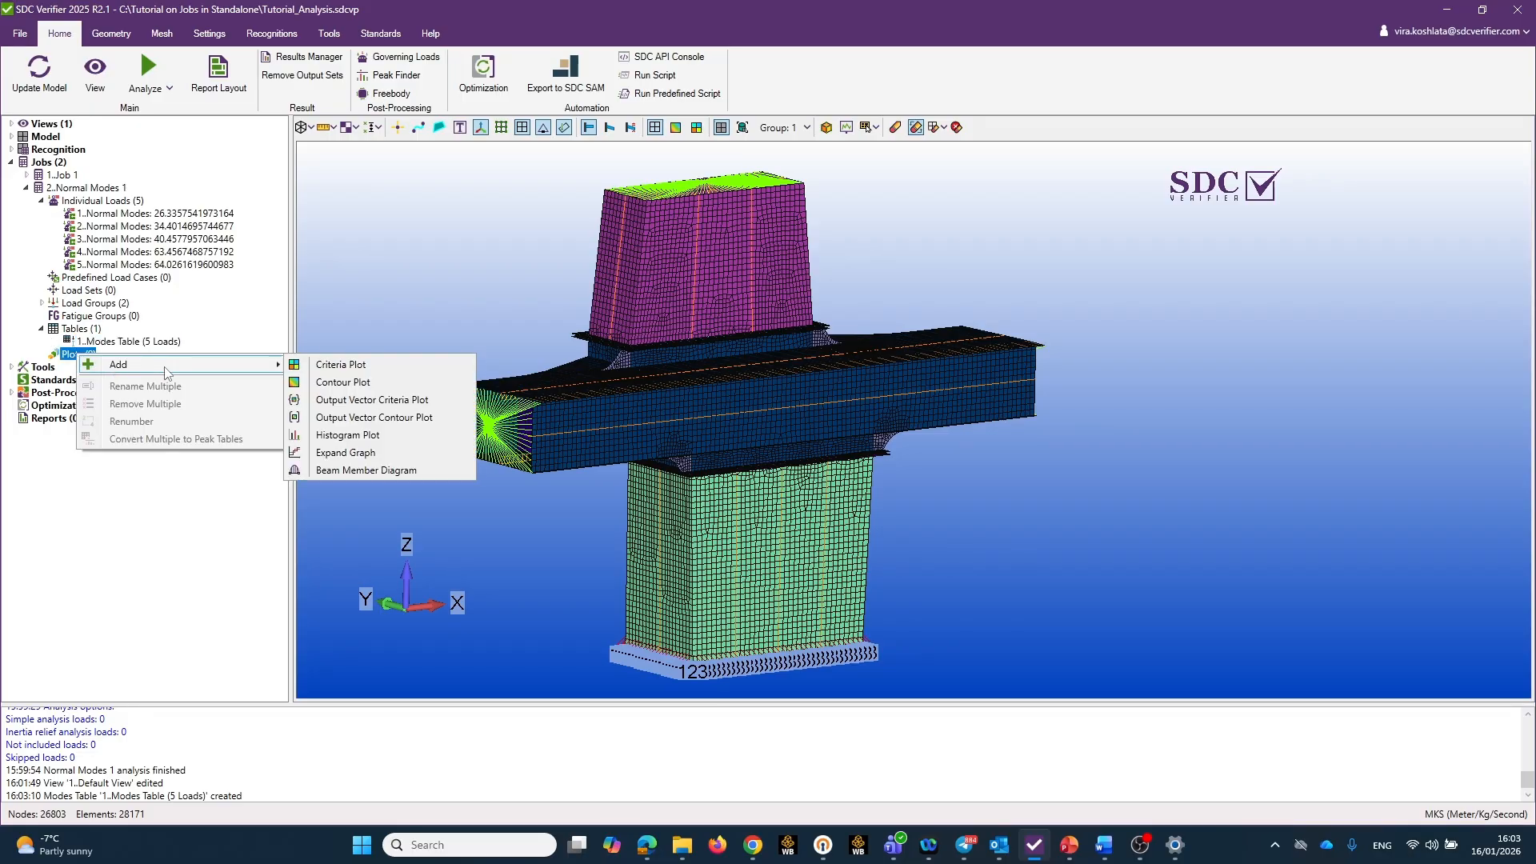
left_click(374, 382)
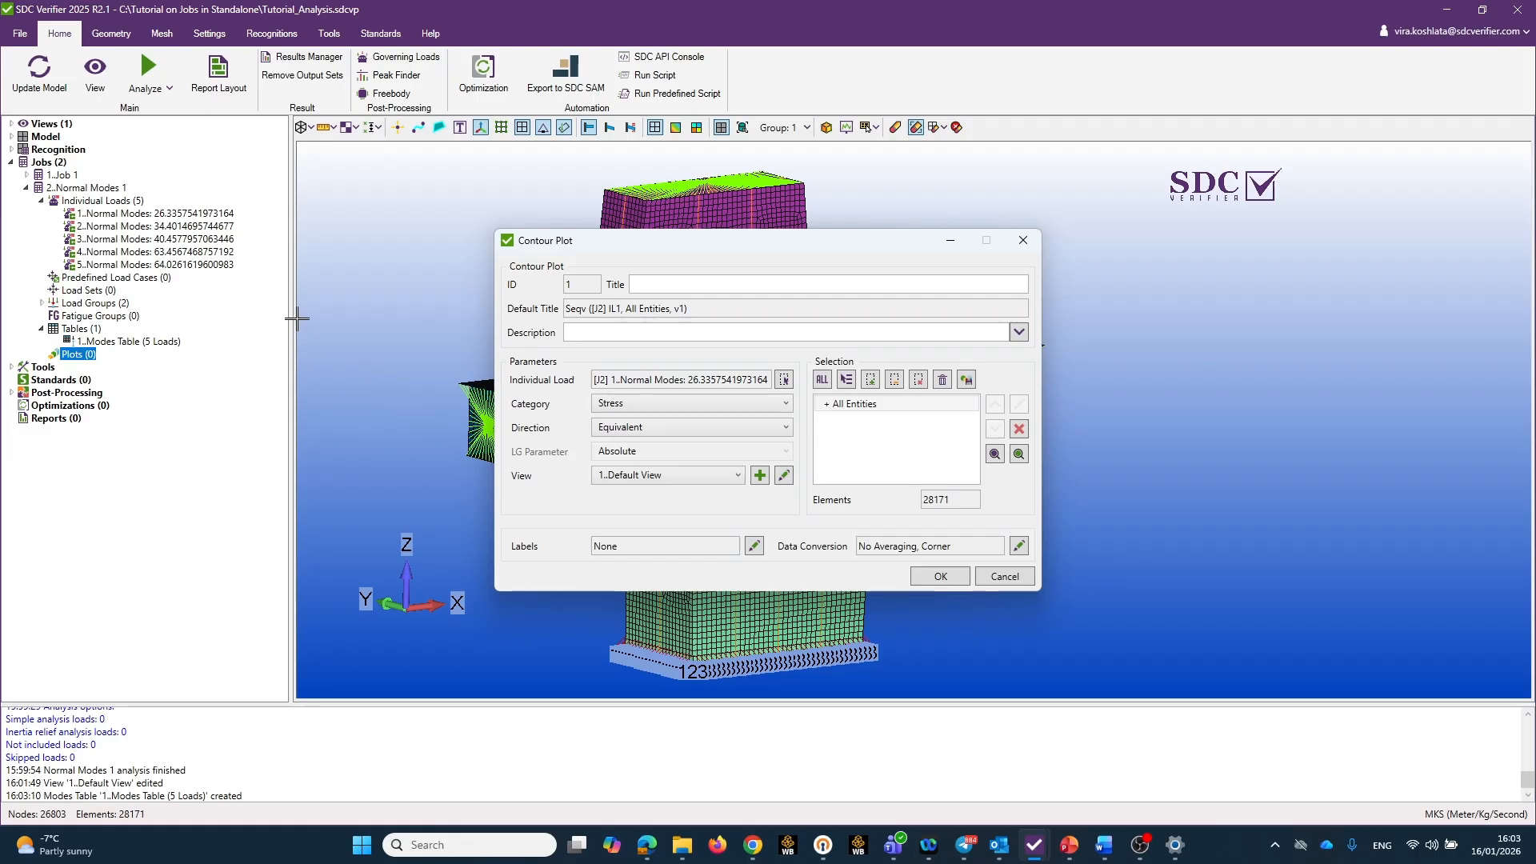
left_click(788, 404)
left_click(653, 454)
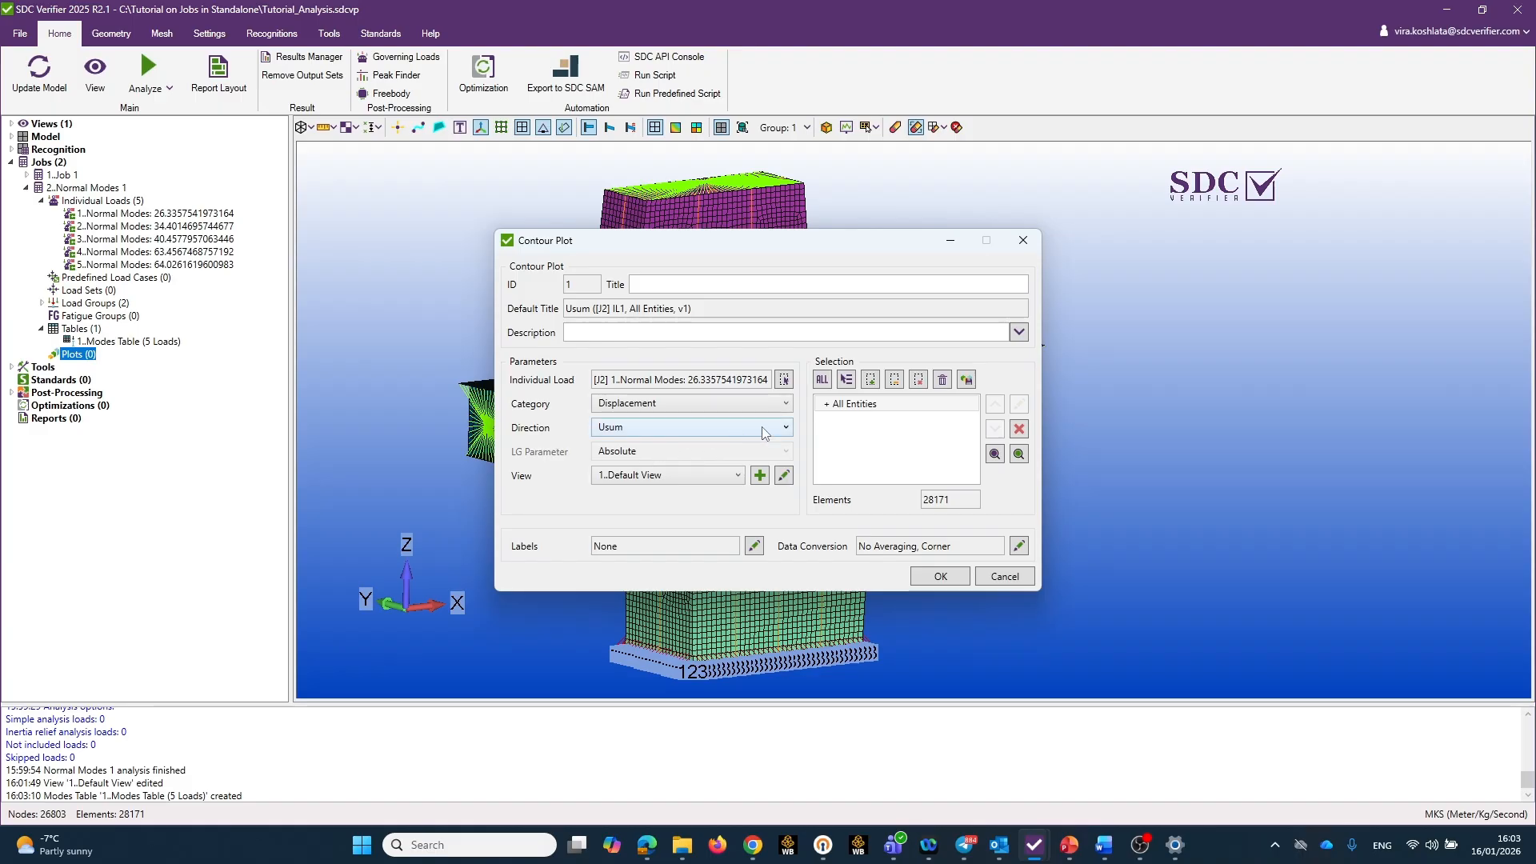
Enable deformation display in the Default View used by the contour plot.
left_click(784, 476)
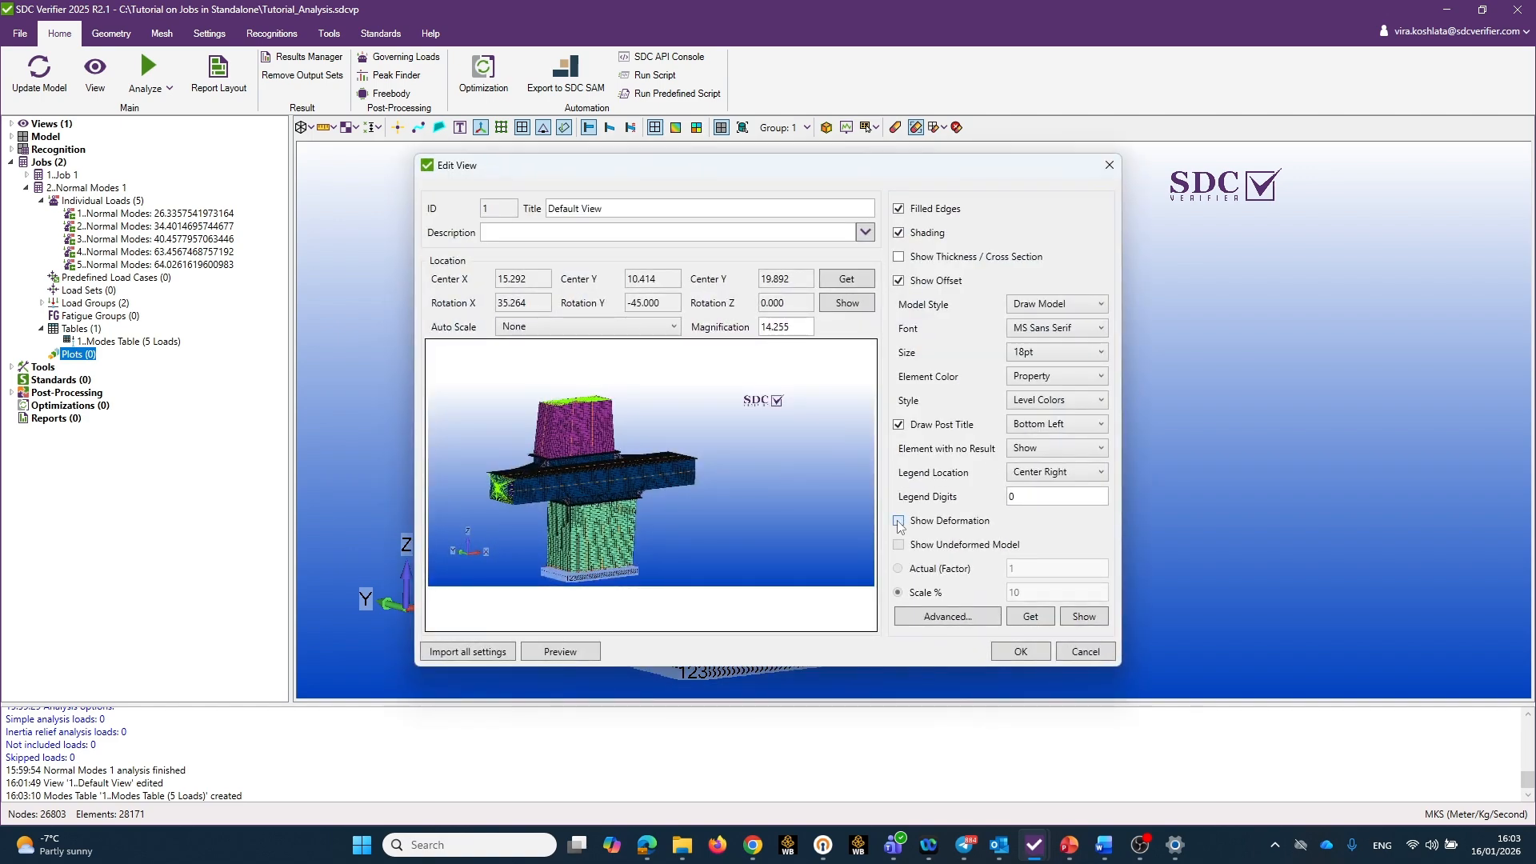
left_click(899, 521)
left_click(1021, 651)
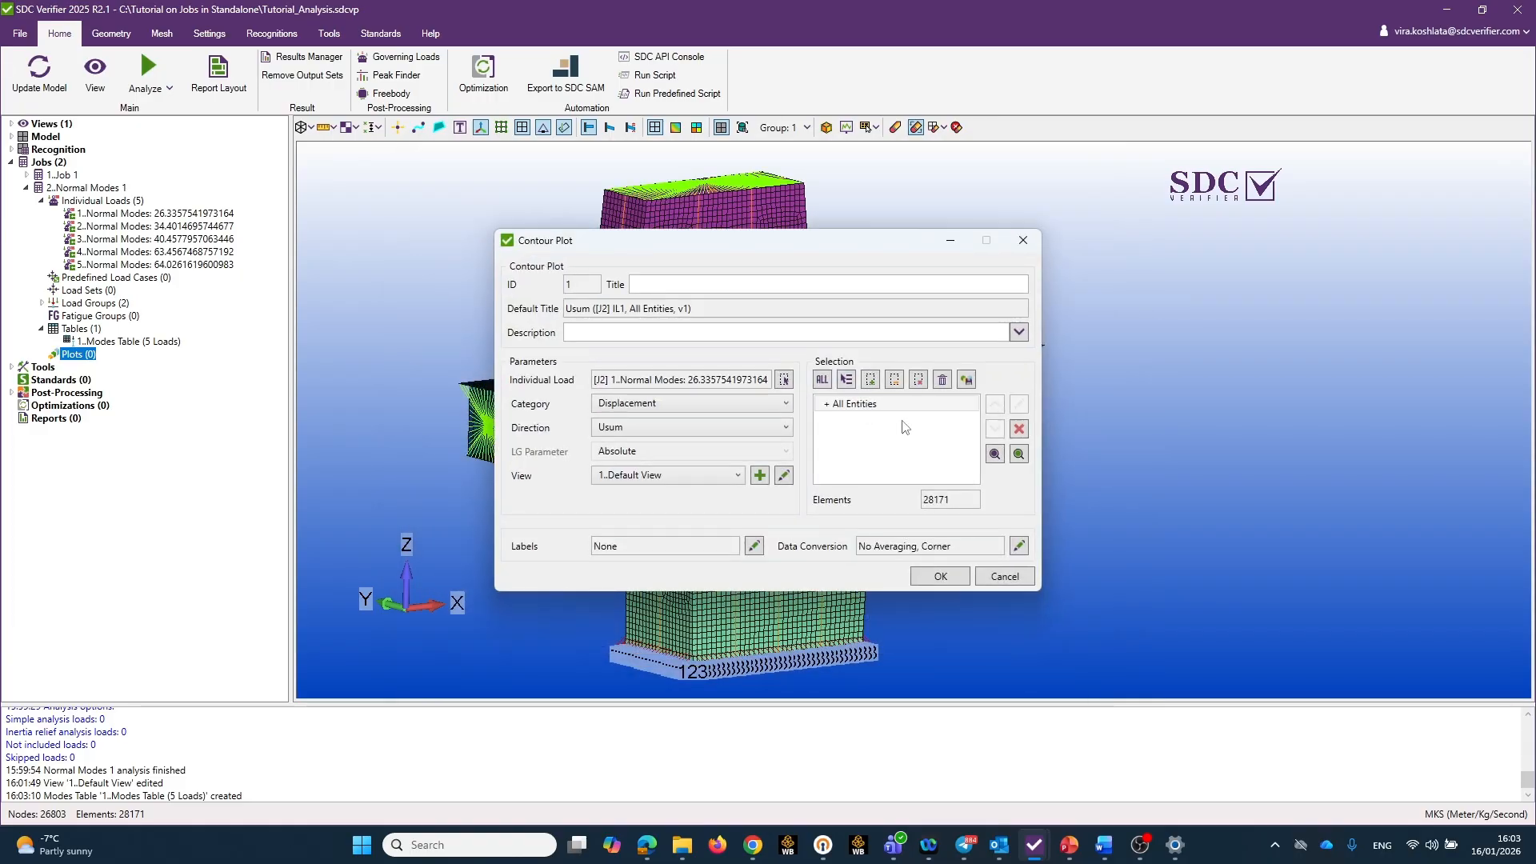
Check the contour plot's entity selection and data conversion options, and create the plot for all entities.
left_click(847, 381)
left_click(847, 382)
left_click(1019, 546)
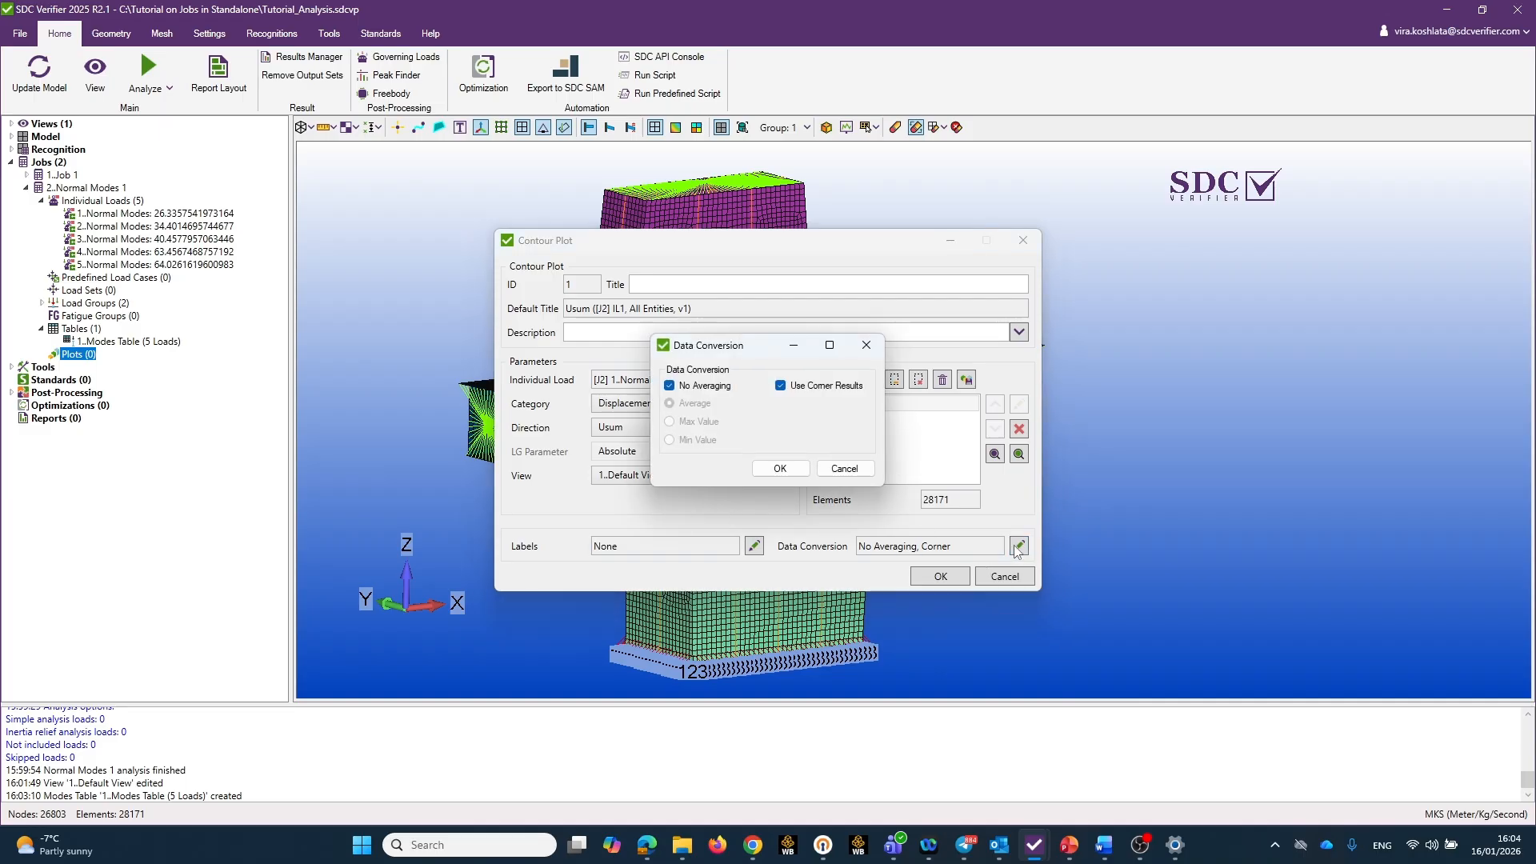
left_click(845, 469)
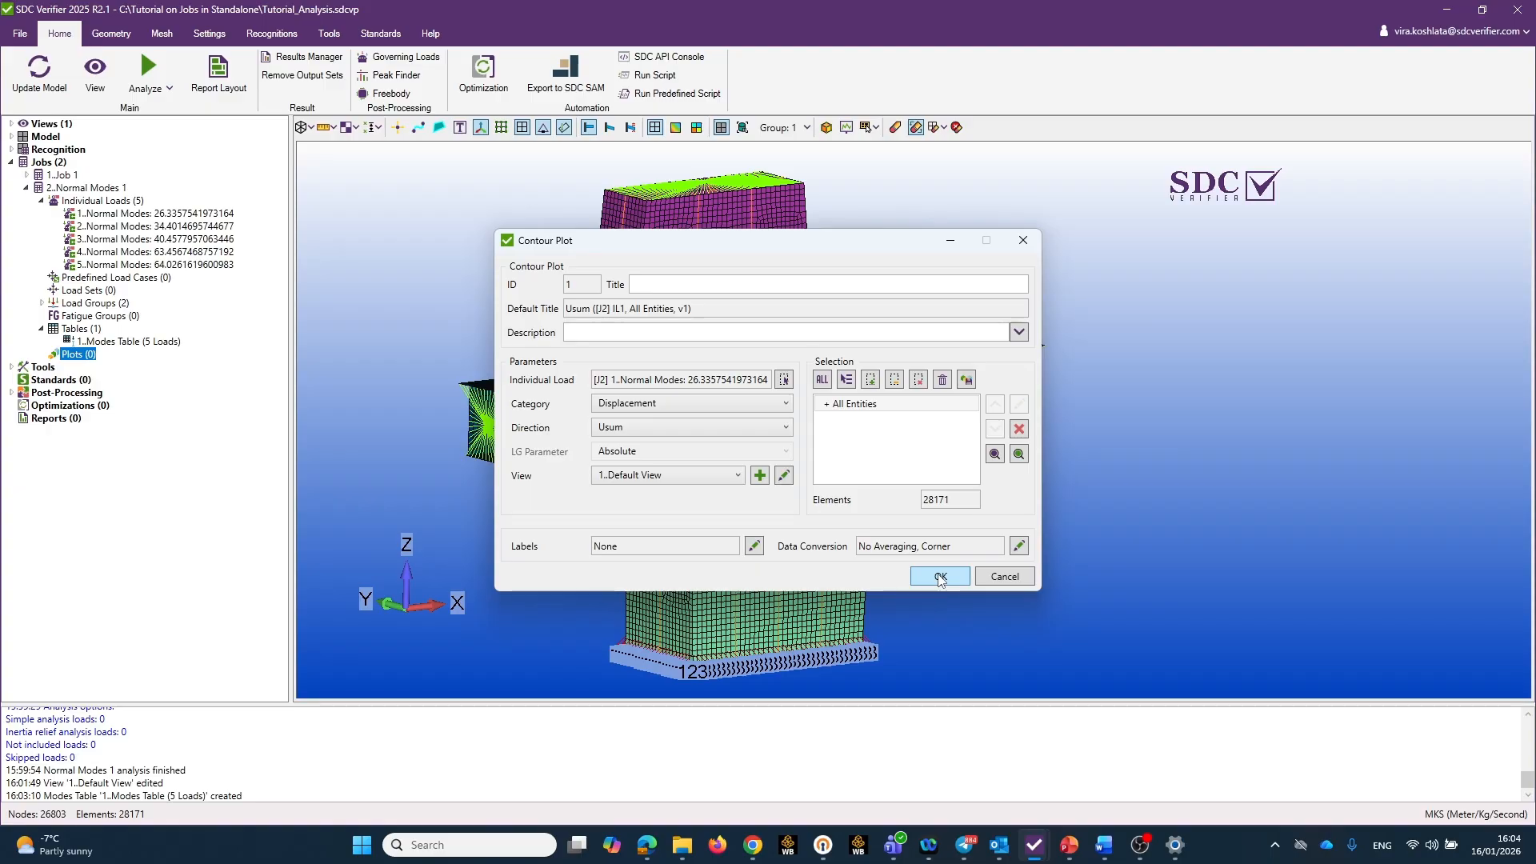
left_click(940, 577)
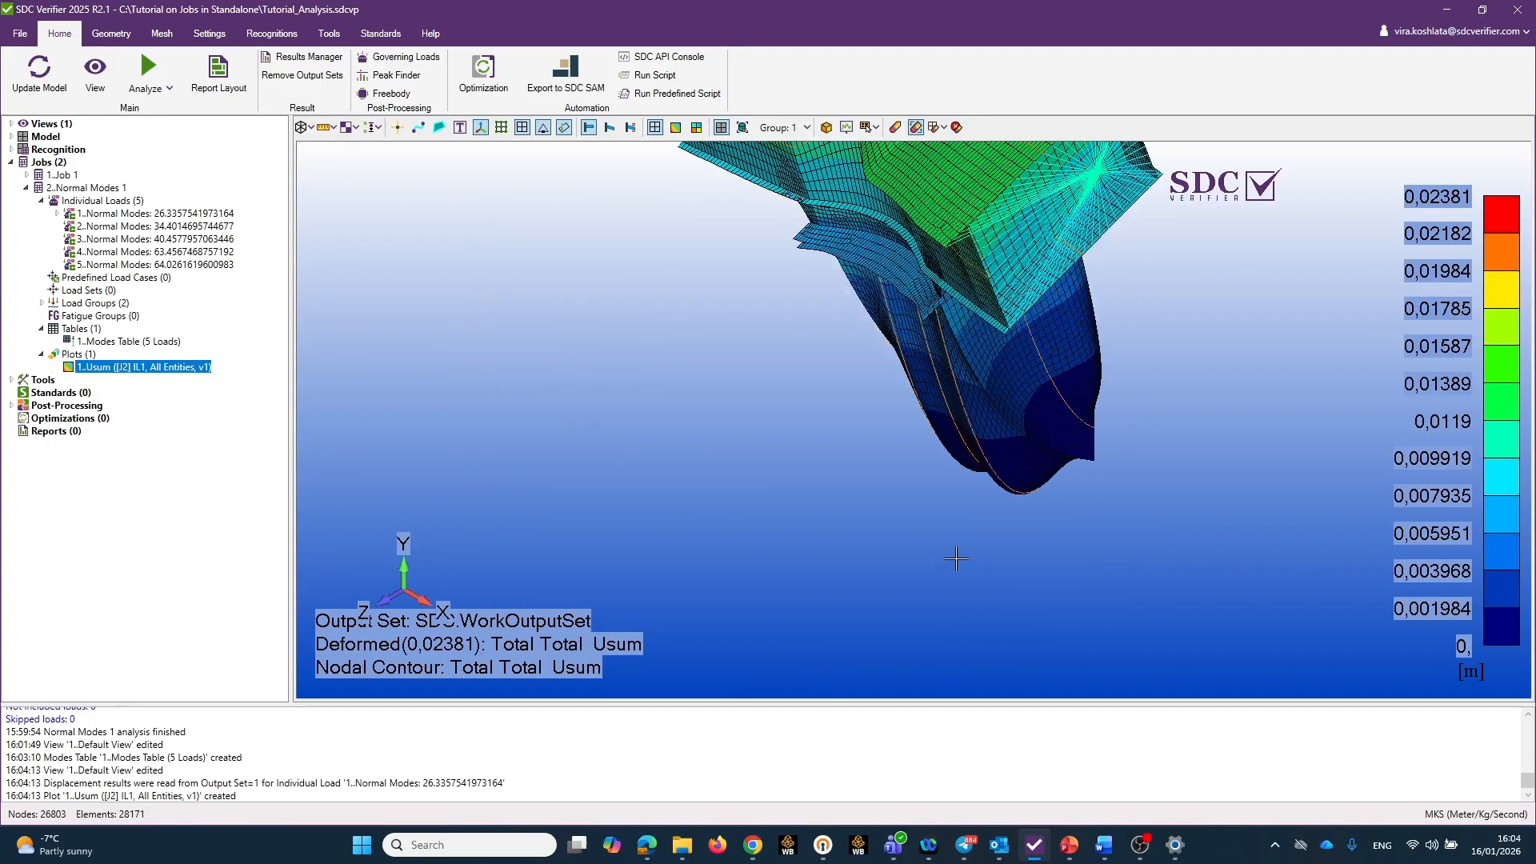
Examine the deformed shape and displacement contour of the first mode from several angles.
scroll(952, 482, "down", 1)
middle_click_drag(919, 282, 882, 374)
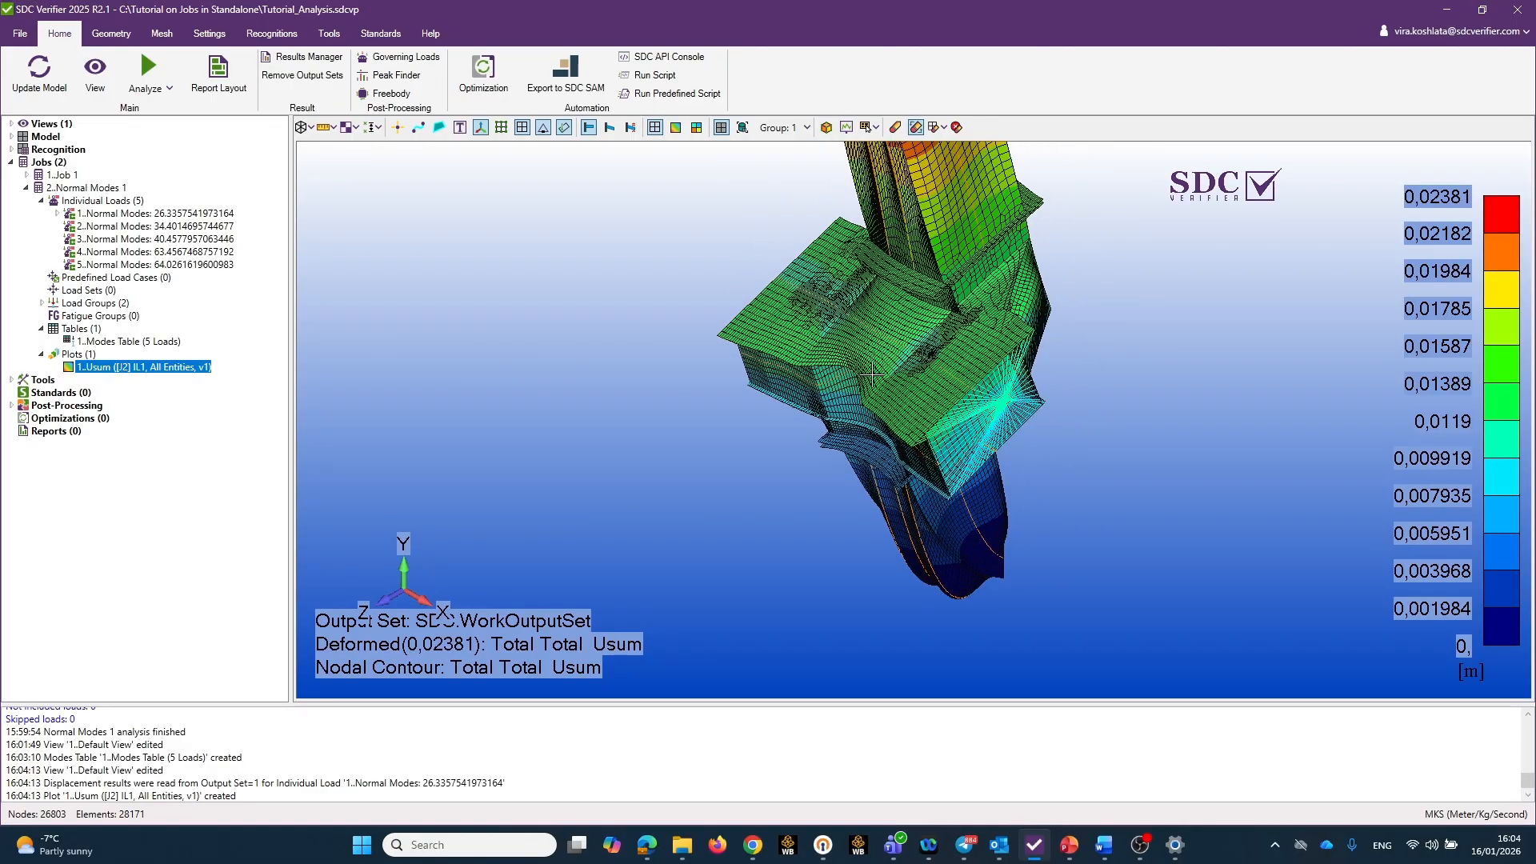
left_click_drag(872, 373, 456, 604)
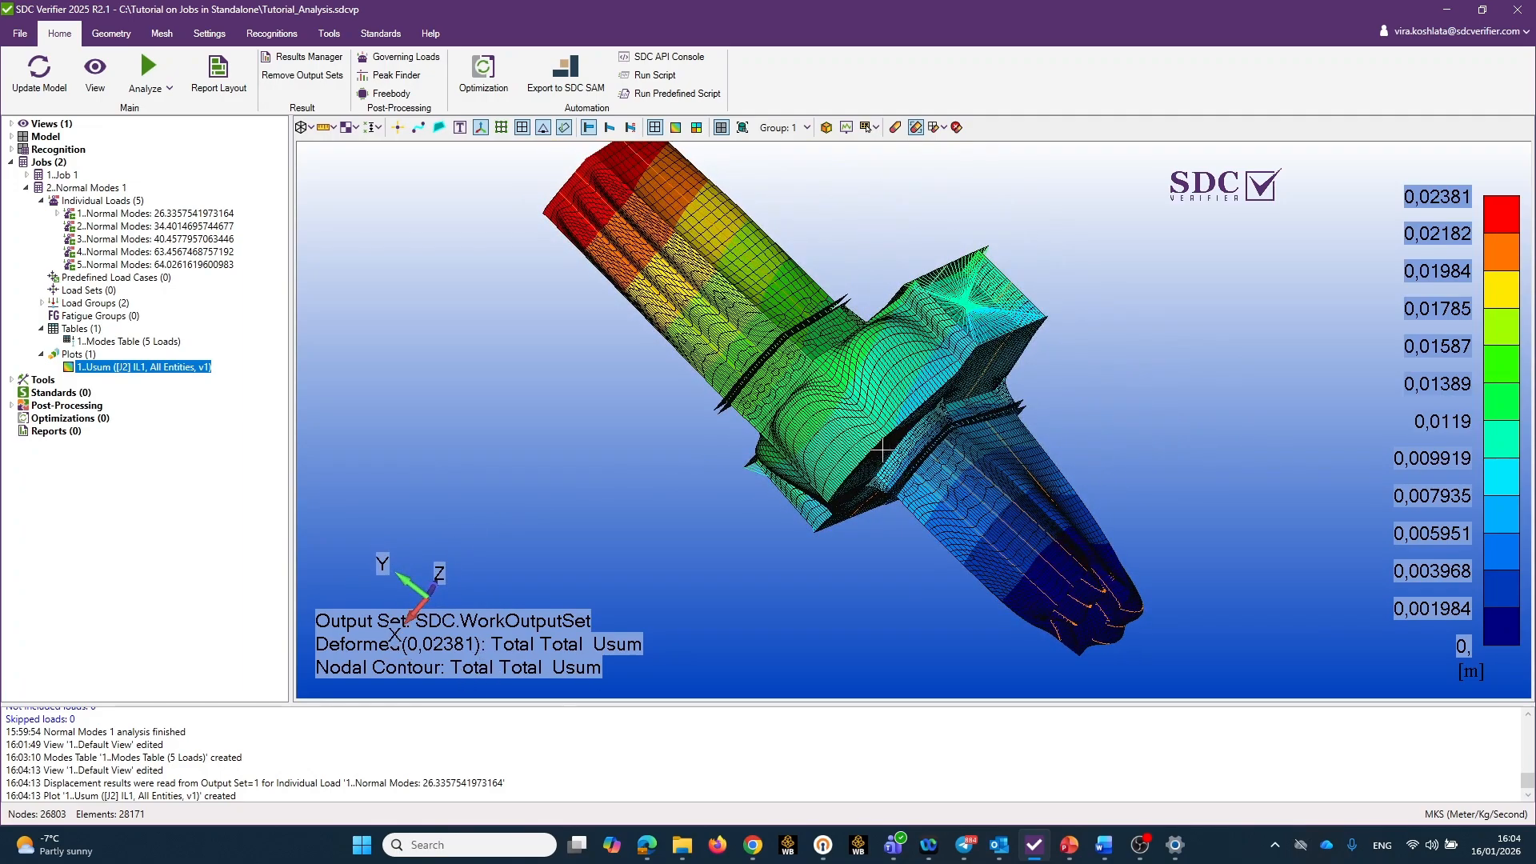
left_click_drag(883, 450, 983, 243)
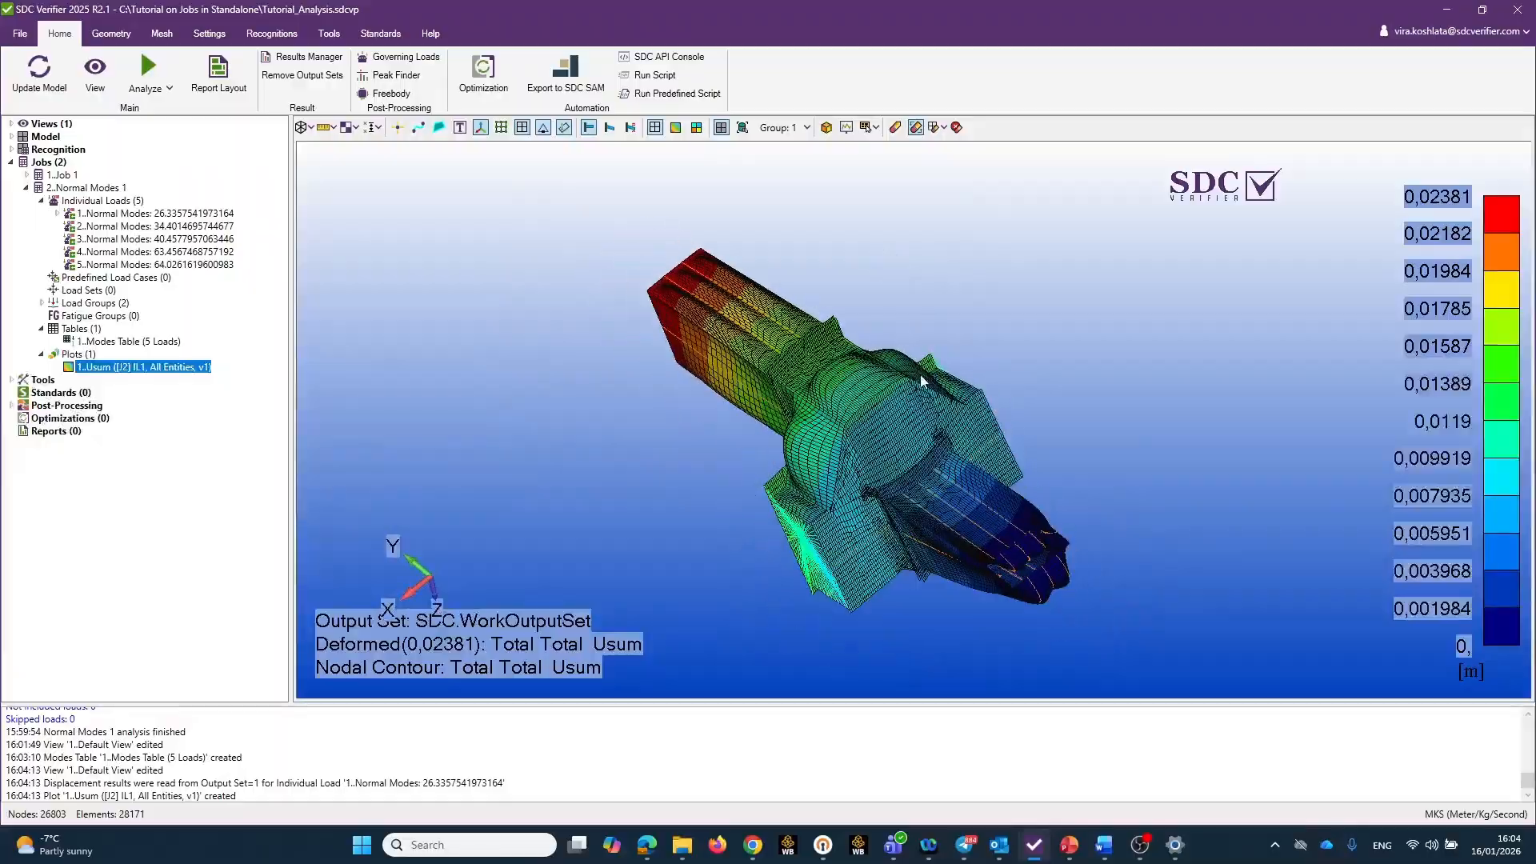
scroll(923, 386, "up", 5)
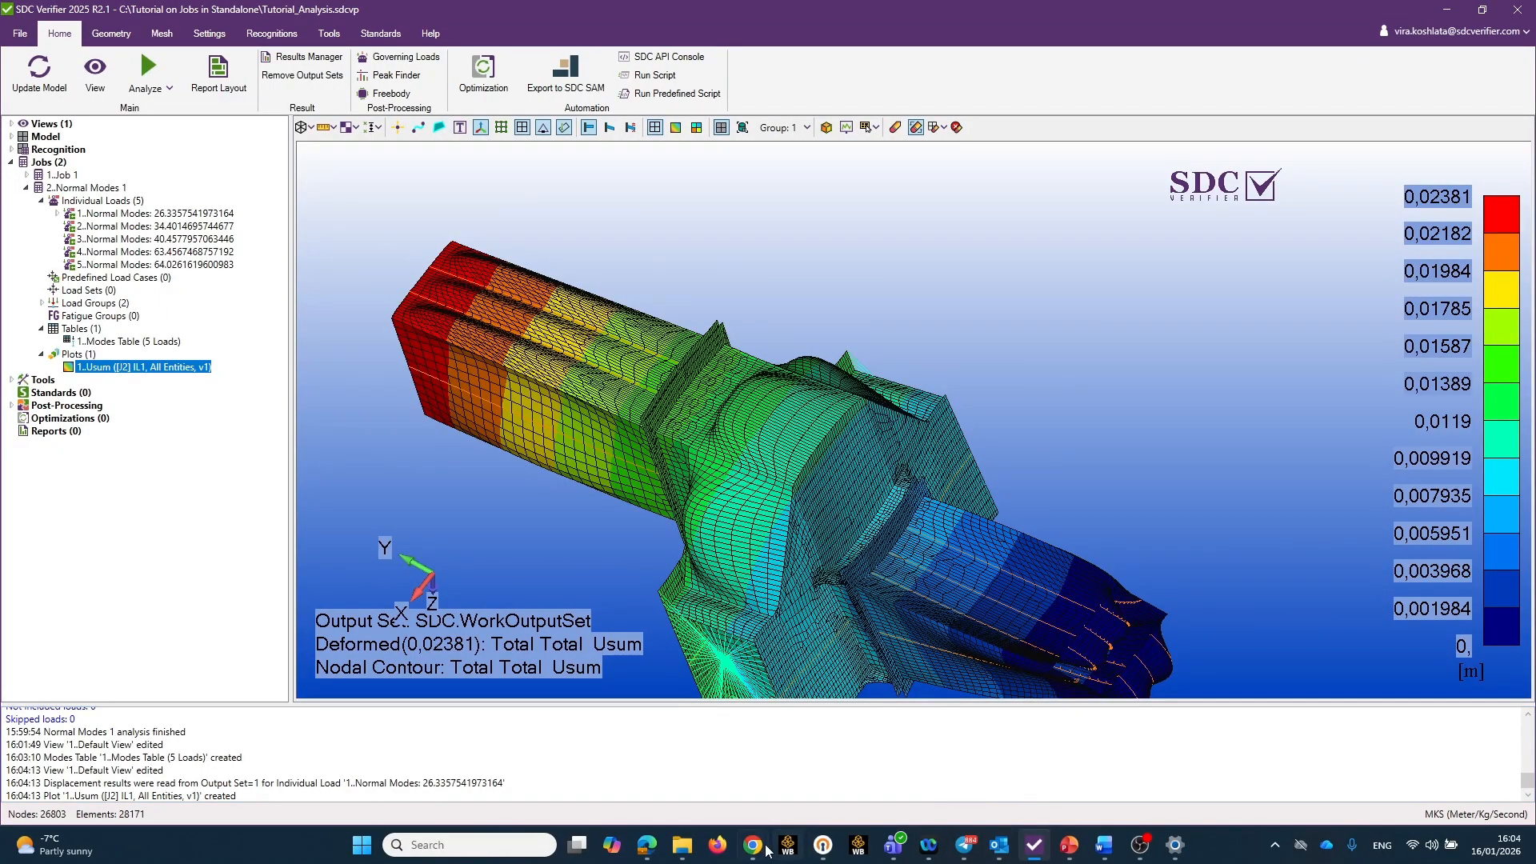
Switch to the SDC Verifier Online Help page in Chrome and open Help for SDC Verifier.
mouse_move(756, 854)
left_click(990, 768)
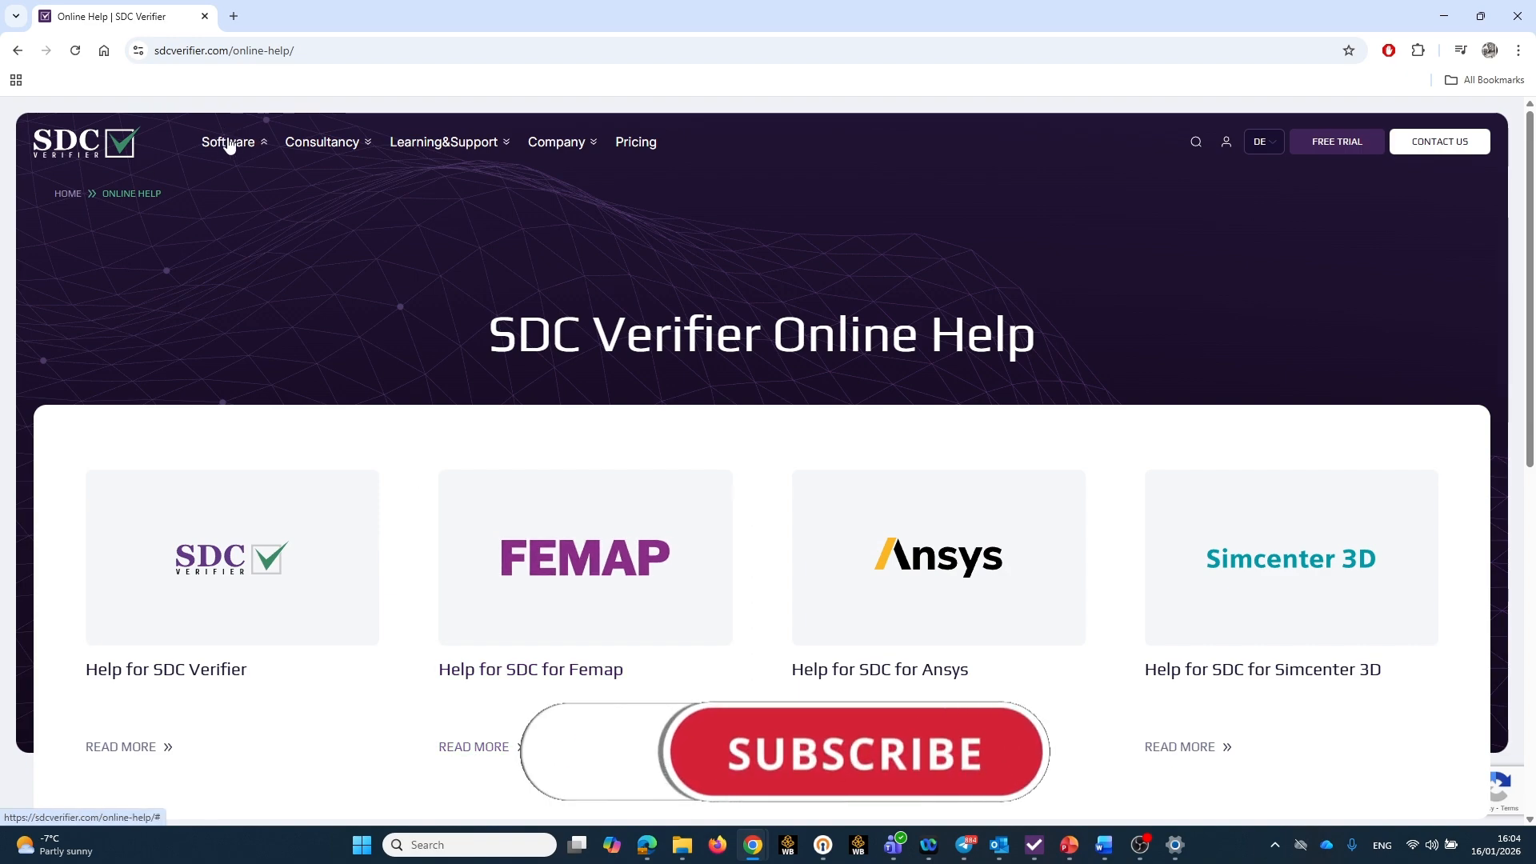
scroll(148, 679, "down", 1)
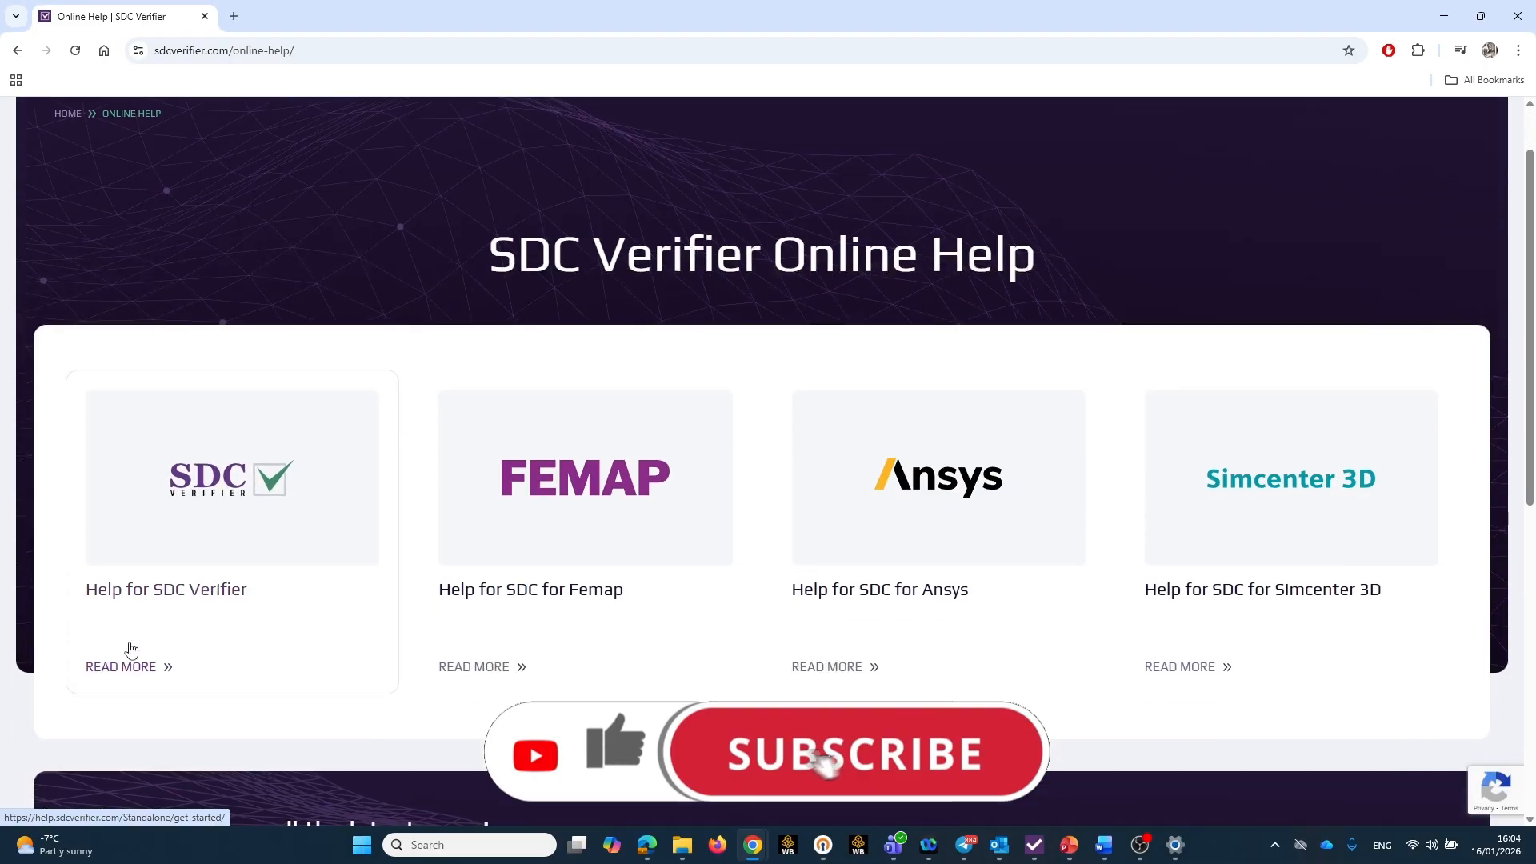
left_click(141, 593)
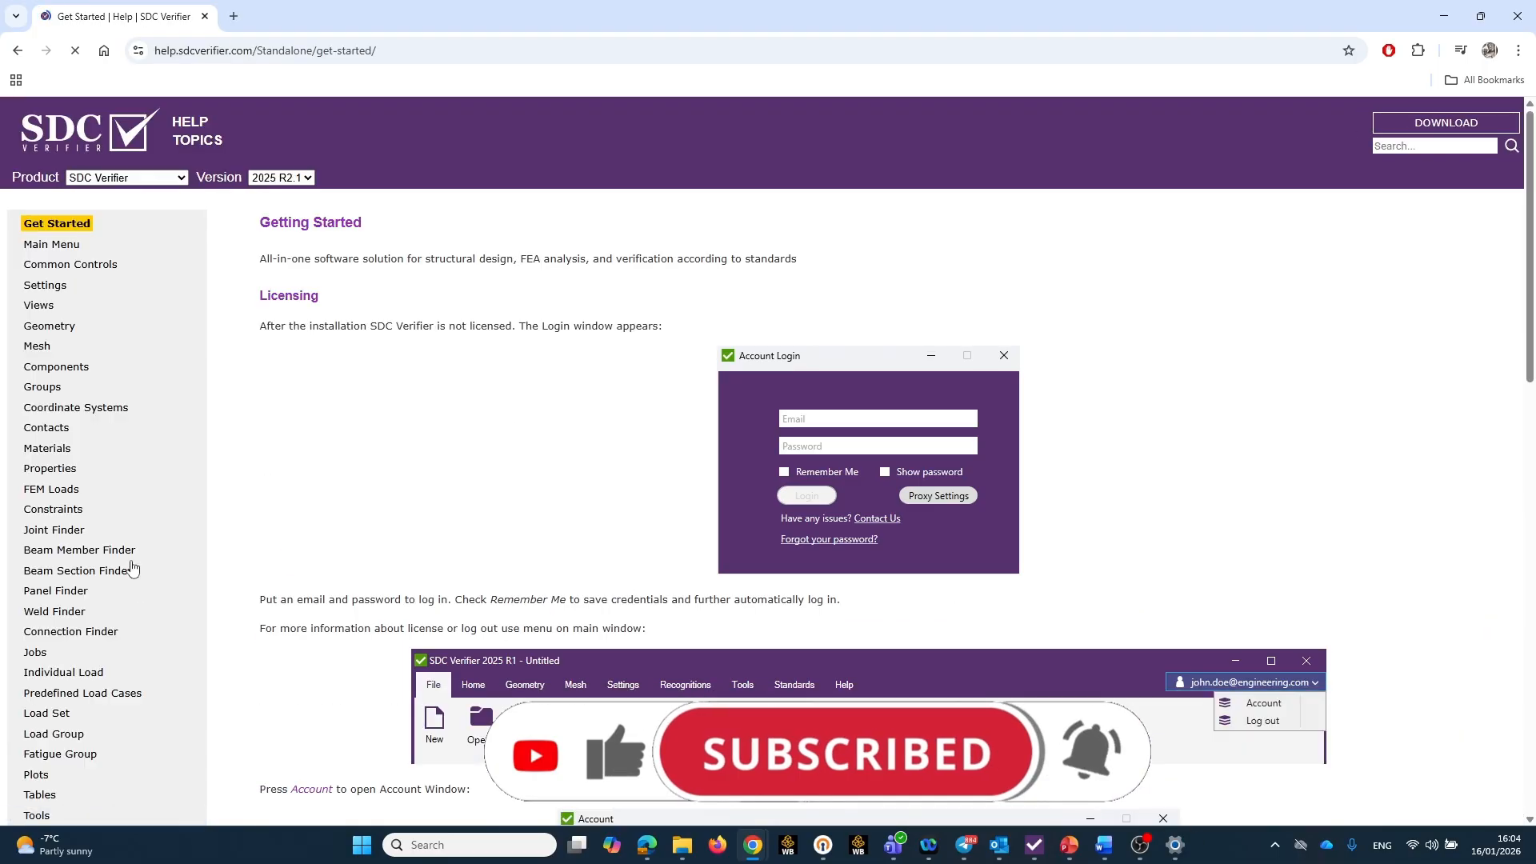